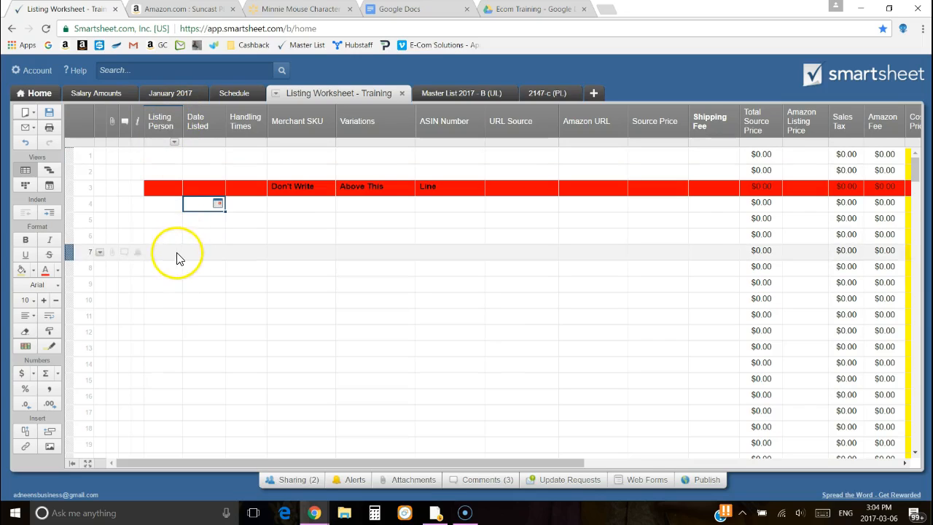
Check the date picker for row 4's Date Listed cell and save the worksheet's pending changes
click(162, 205)
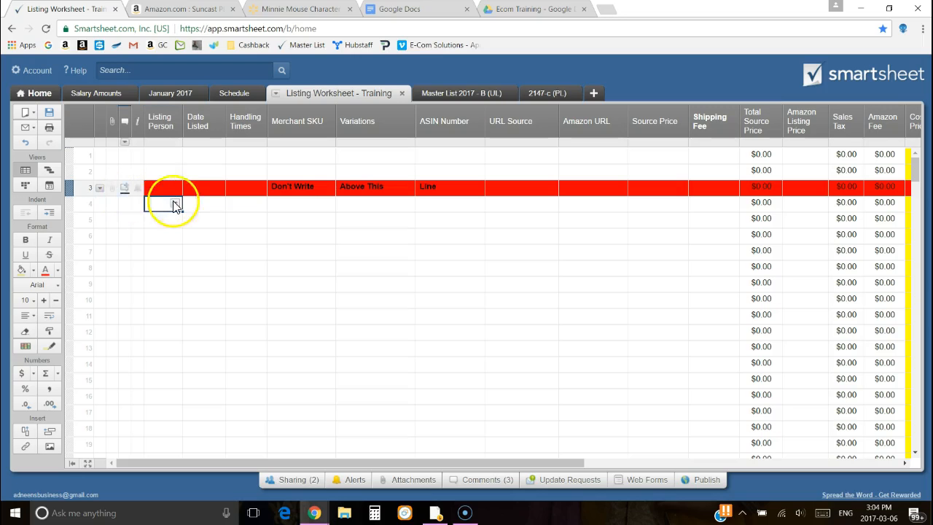
click(213, 205)
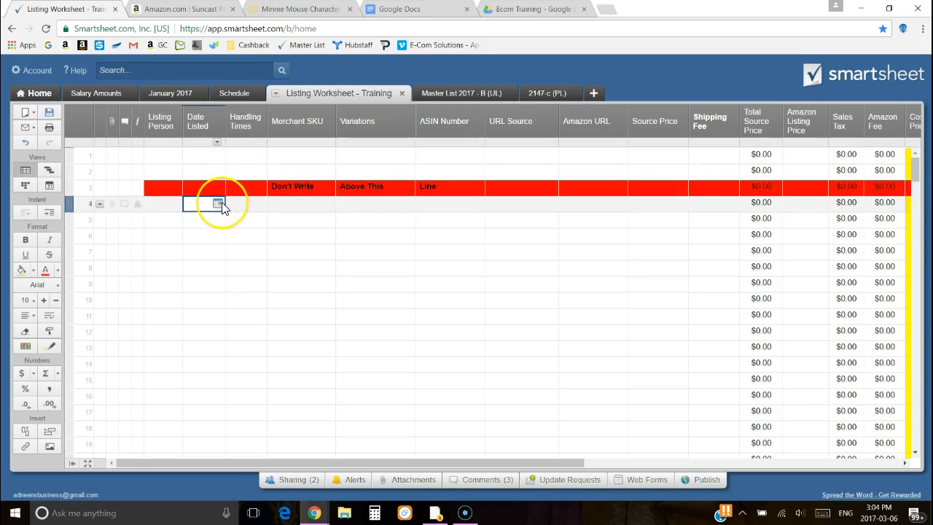
click(219, 205)
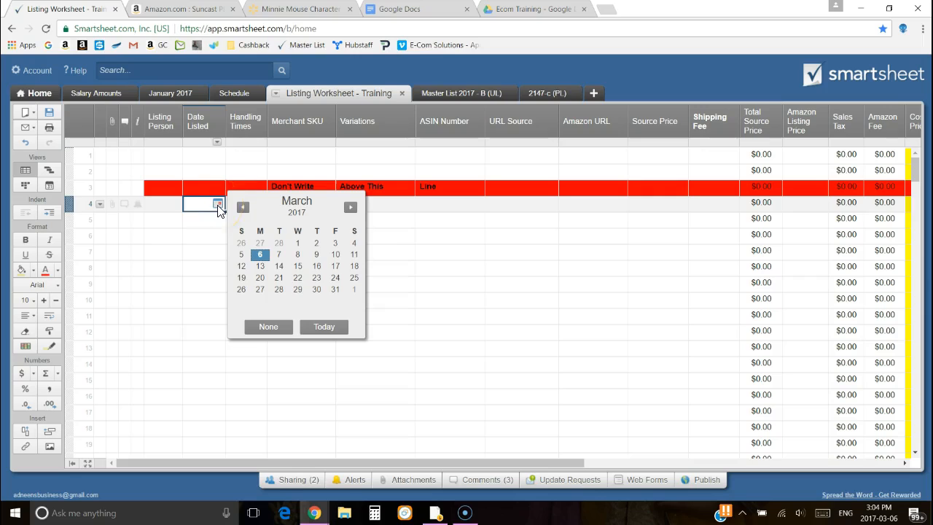
click(449, 286)
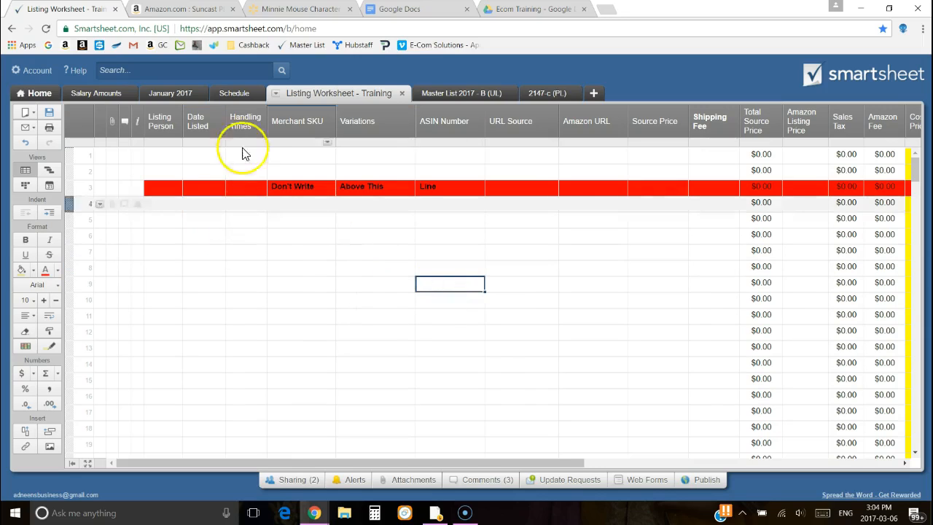
click(223, 203)
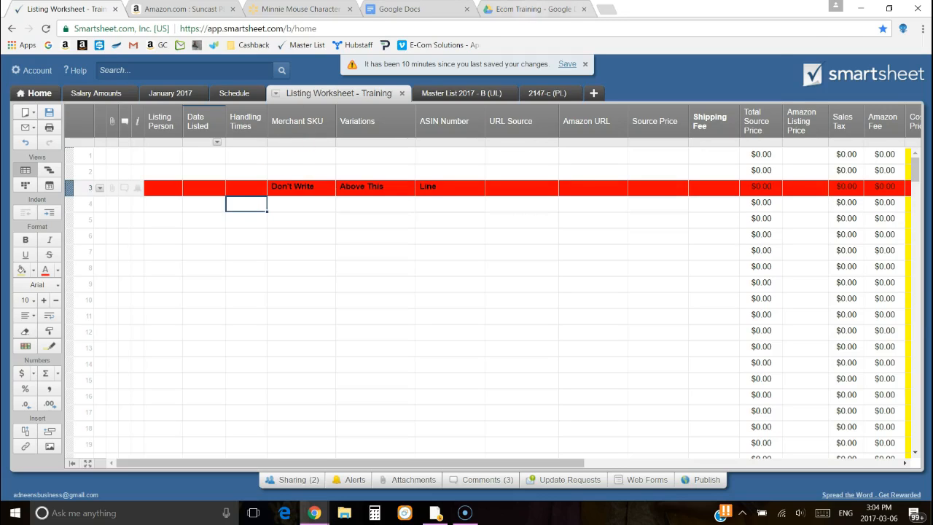
click(568, 64)
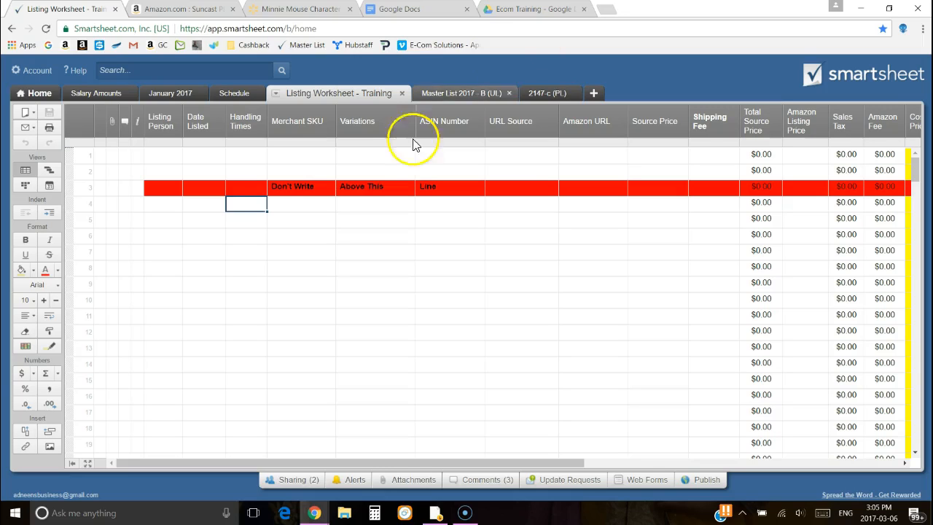
Review the Handling Times, Merchant SKU, ASIN Number and Variations columns in row 4, checking the Suncast patio bench's ASIN on Amazon
drag(250, 219, 276, 299)
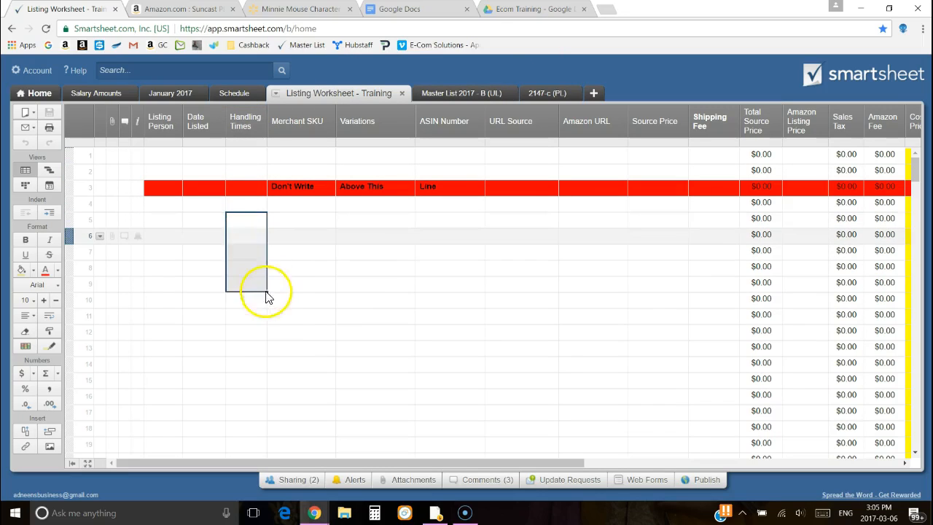
click(250, 206)
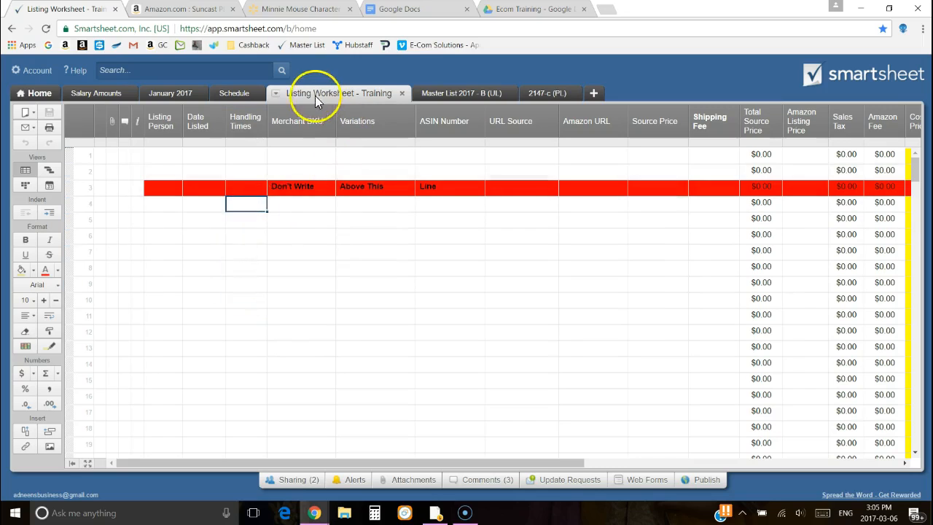
click(306, 207)
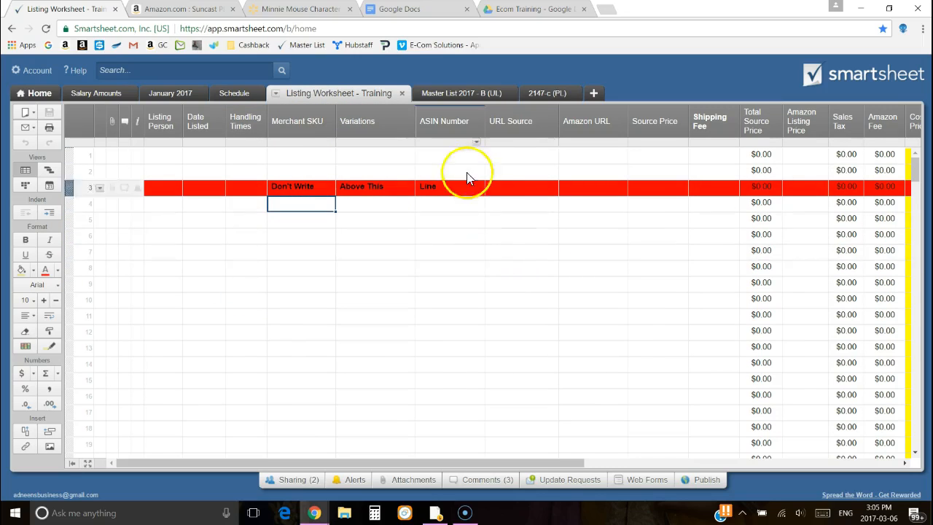
click(447, 207)
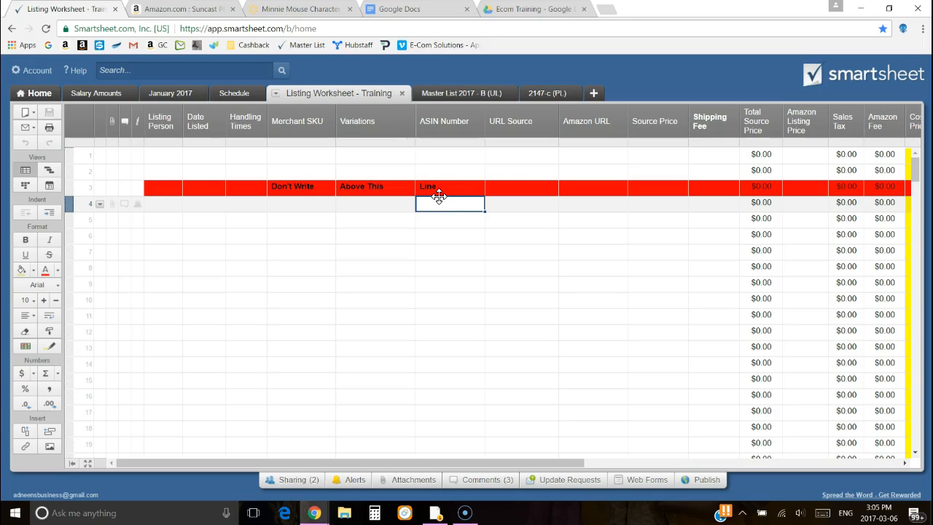
click(310, 207)
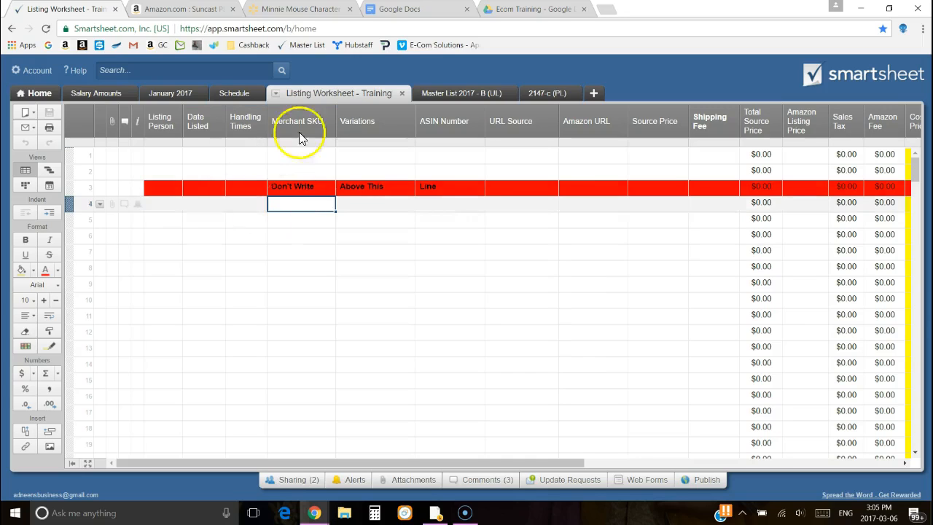
click(306, 213)
click(306, 206)
click(370, 210)
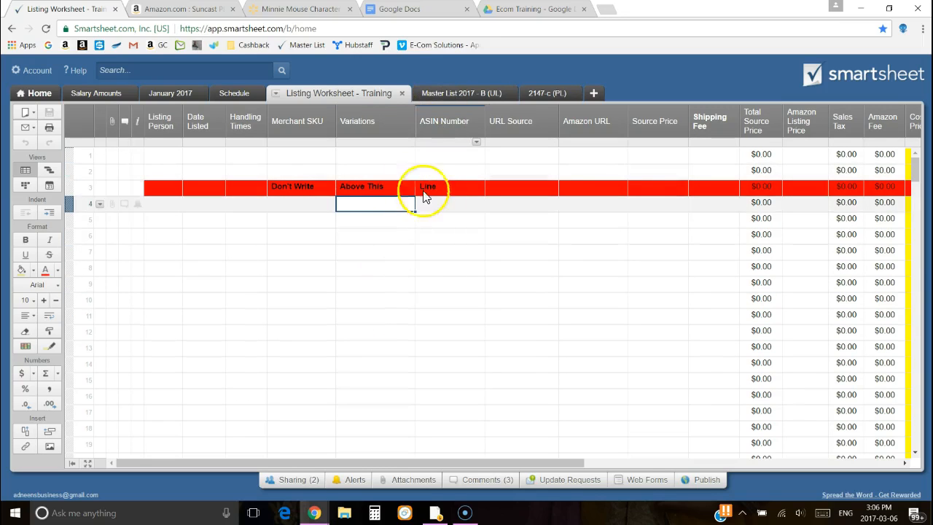
click(208, 13)
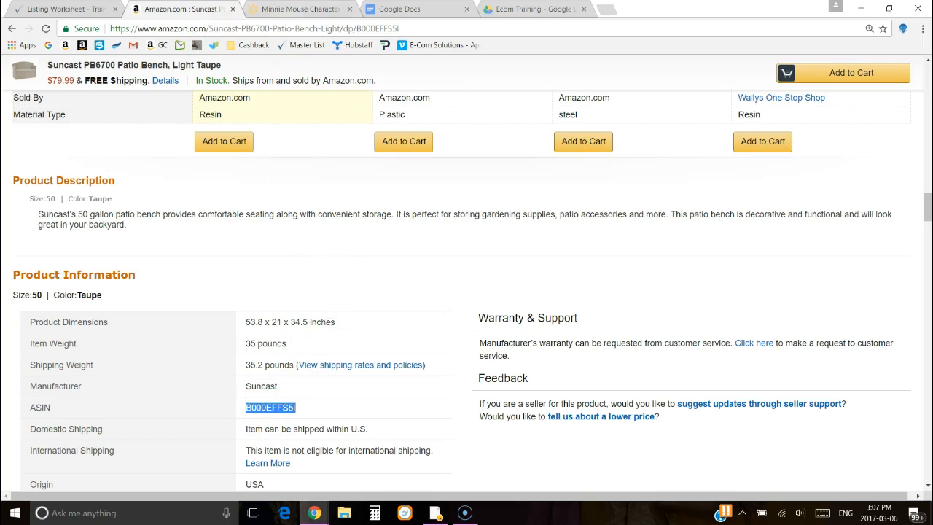
click(55, 9)
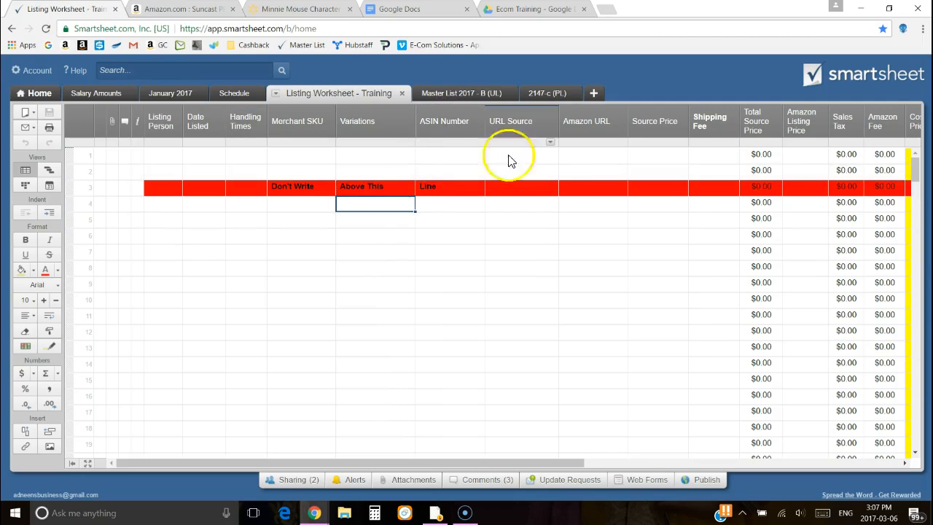
Find the Walmart page address of the Minnie Mouse bean chair as the source for row 4's URL Source cell
click(510, 206)
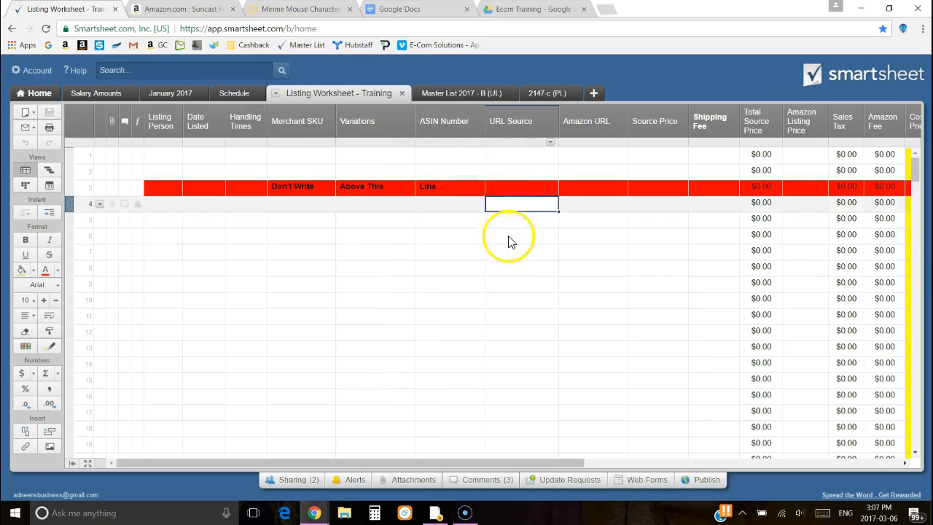
click(294, 11)
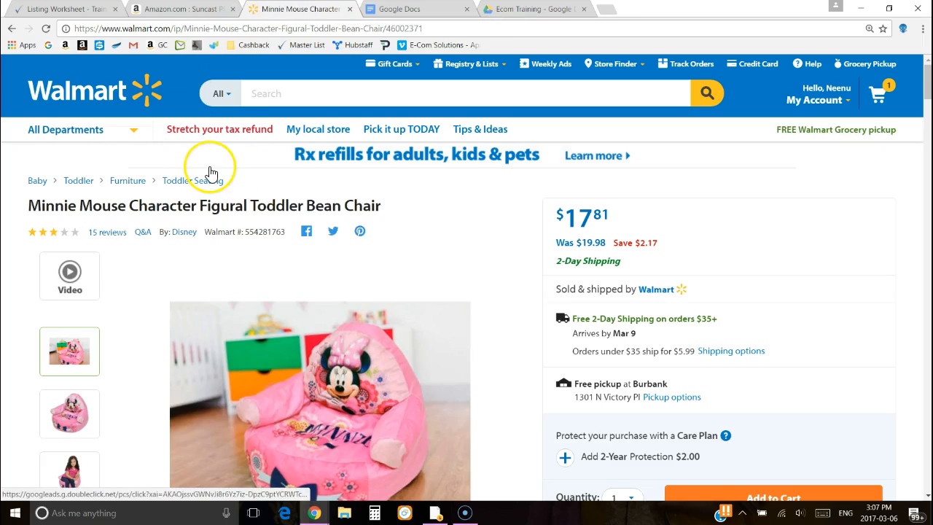
click(145, 30)
click(44, 9)
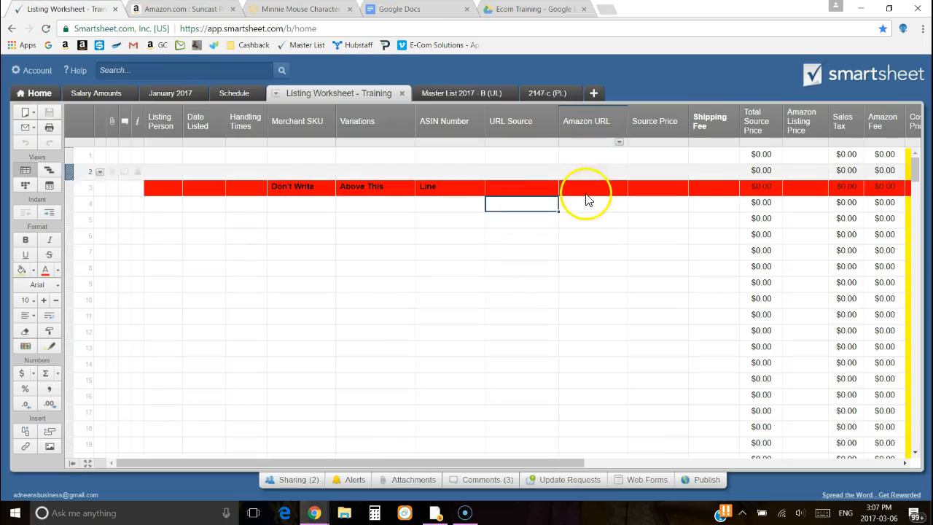
Select the Suncast patio bench's Amazon page address as the source for row 4's Amazon URL cell
click(200, 9)
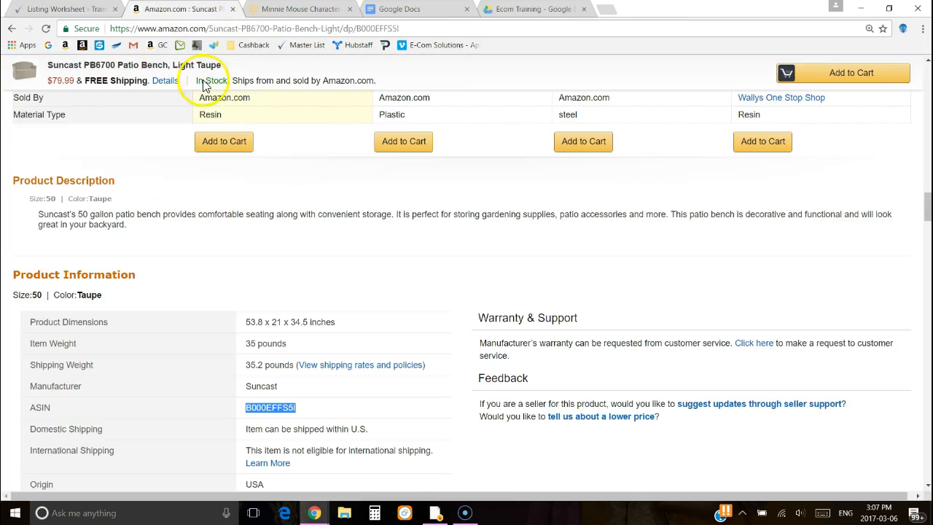
scroll(559, 301, up, 15)
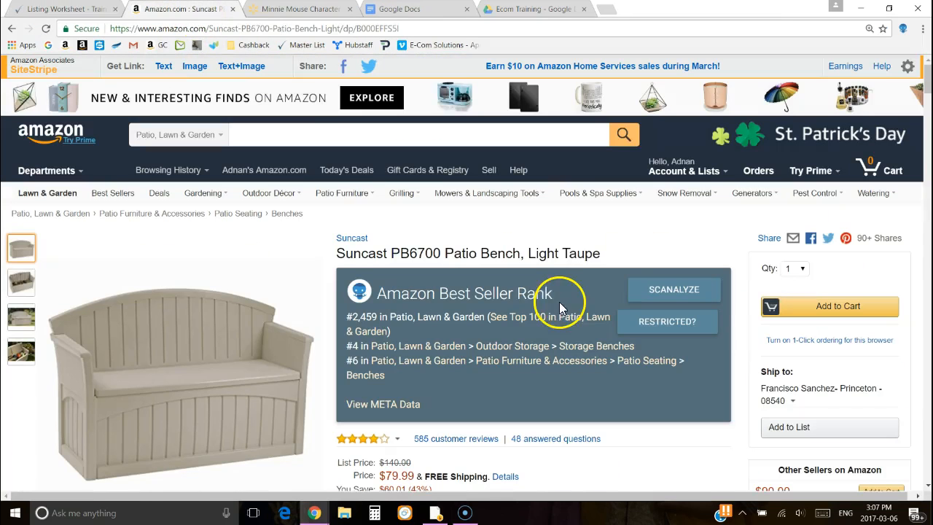
click(311, 29)
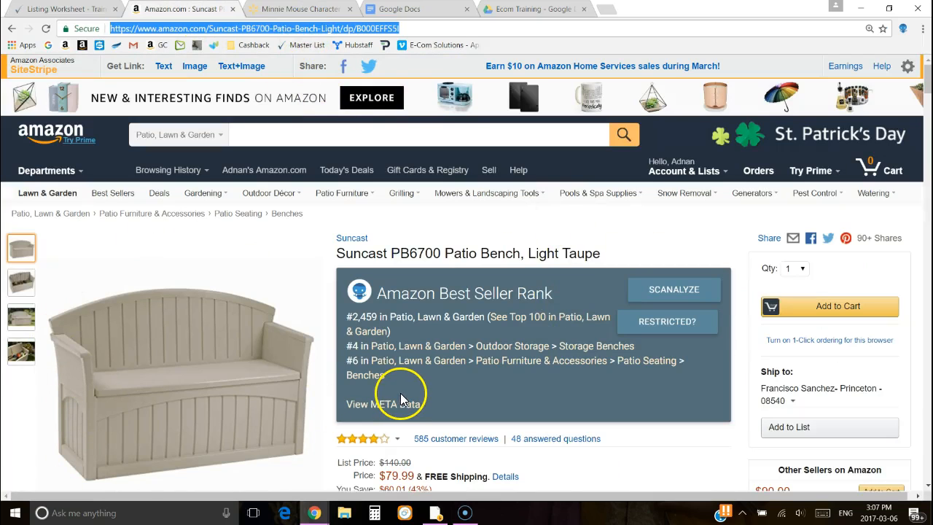
click(22, 11)
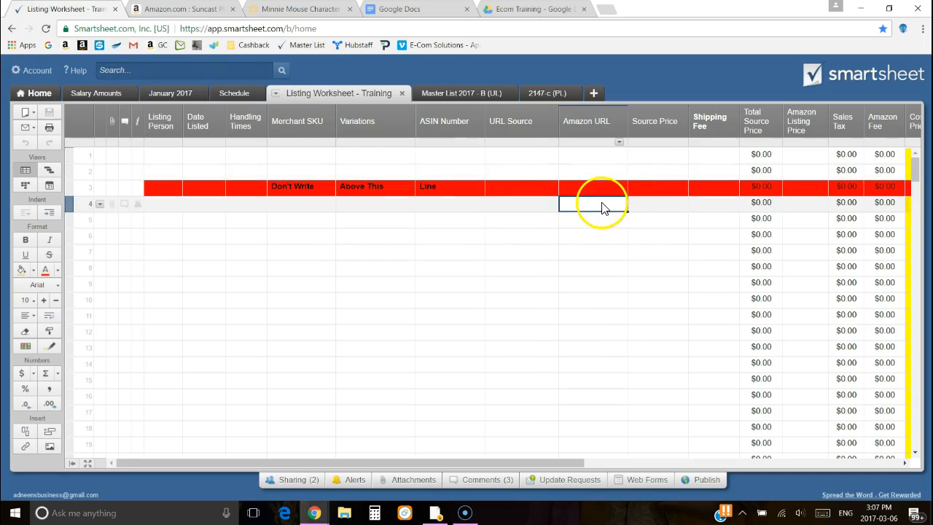
Check the Minnie Mouse bean chair's current and original prices on Walmart for row 4's Source Price cell
click(656, 205)
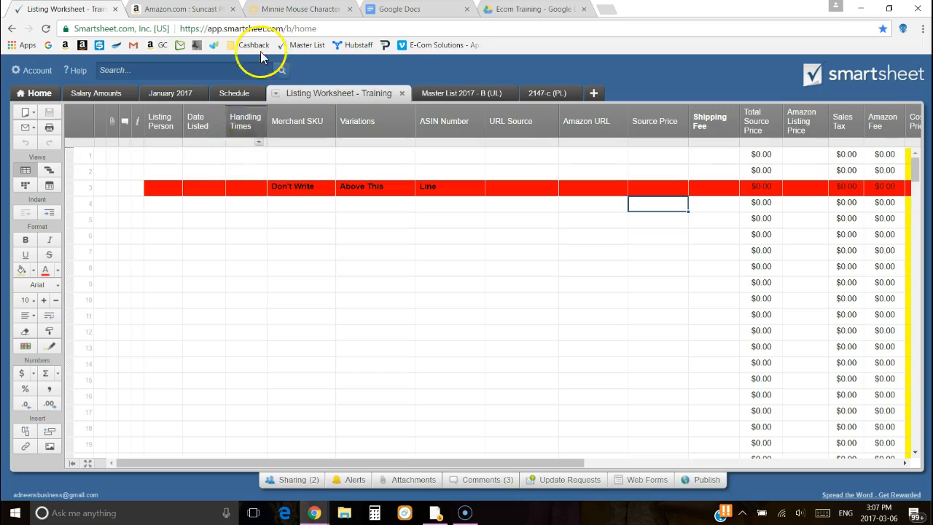
click(315, 11)
drag(558, 218, 616, 222)
drag(556, 242, 702, 246)
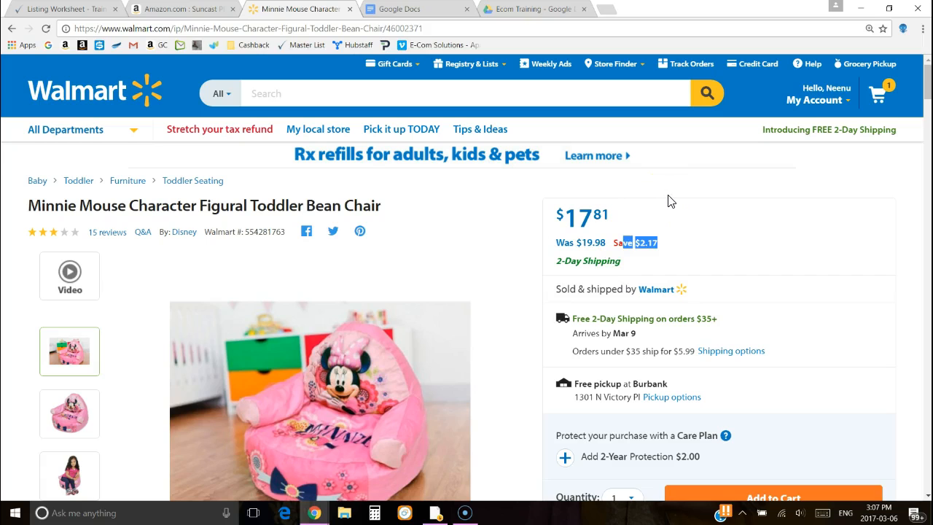
drag(578, 217, 644, 213)
click(644, 213)
click(57, 10)
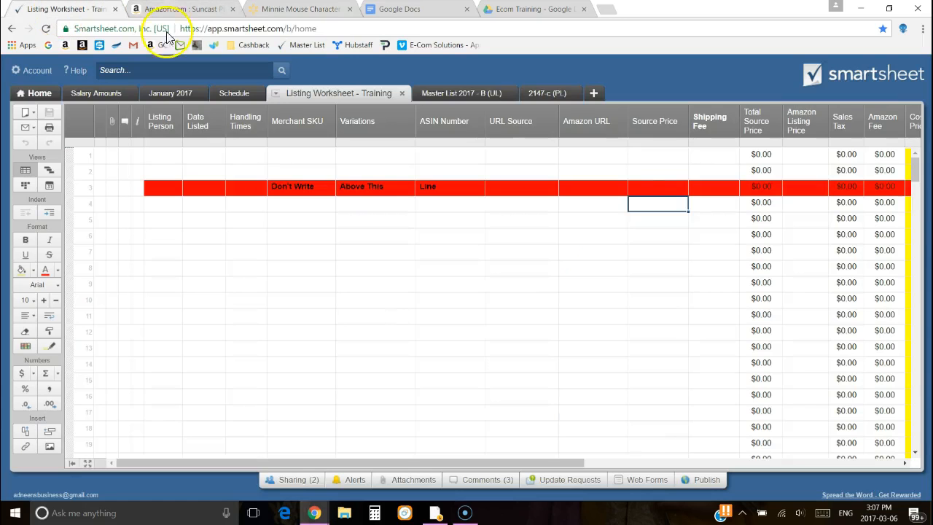
Add one Minnie Mouse Character Figural Toddler Bean Chair to the Walmart cart to check row 4's Shipping Fee
click(711, 203)
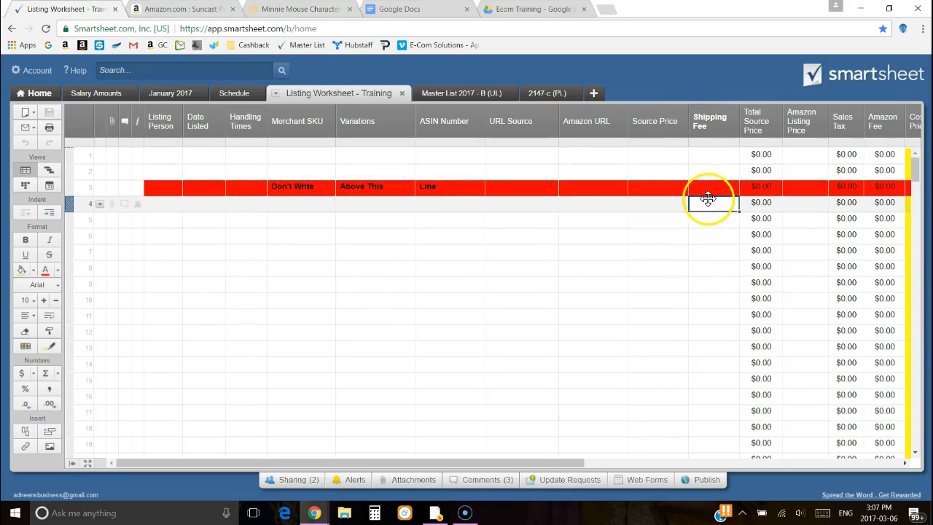
click(301, 11)
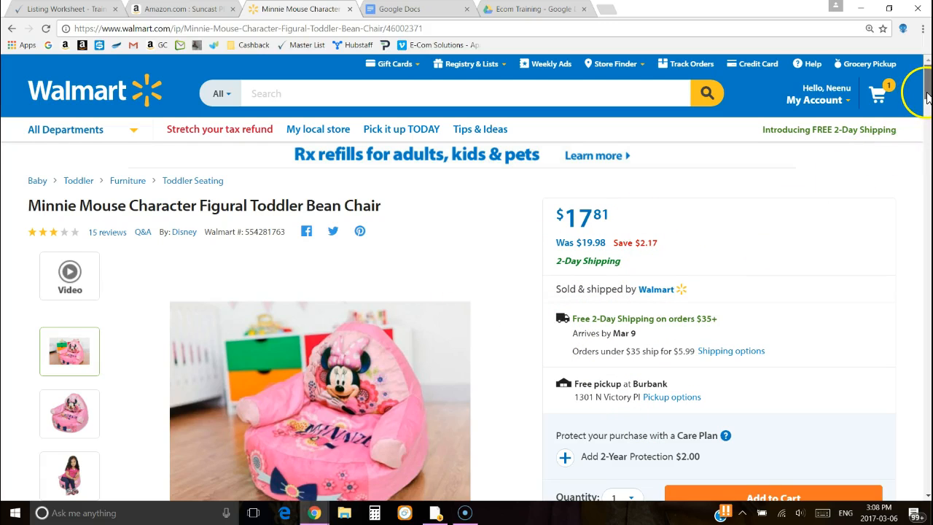
drag(928, 95, 927, 100)
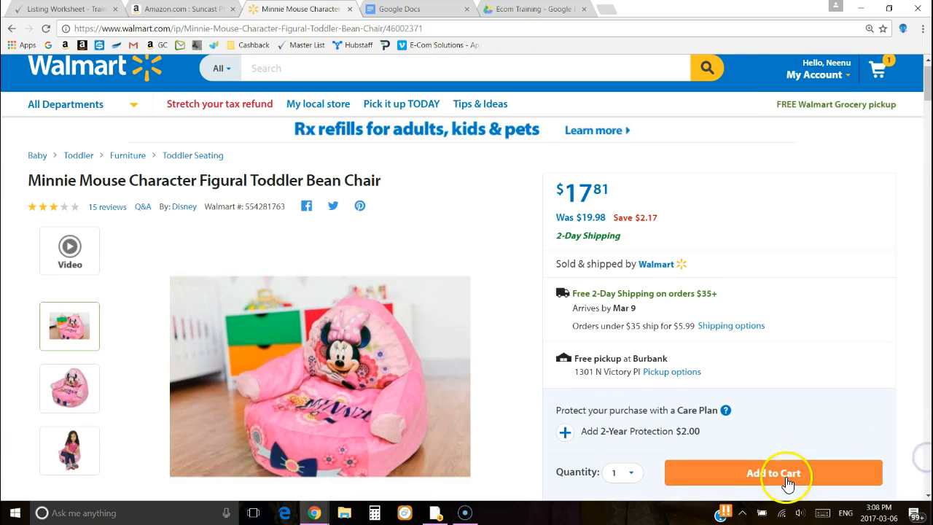
click(787, 476)
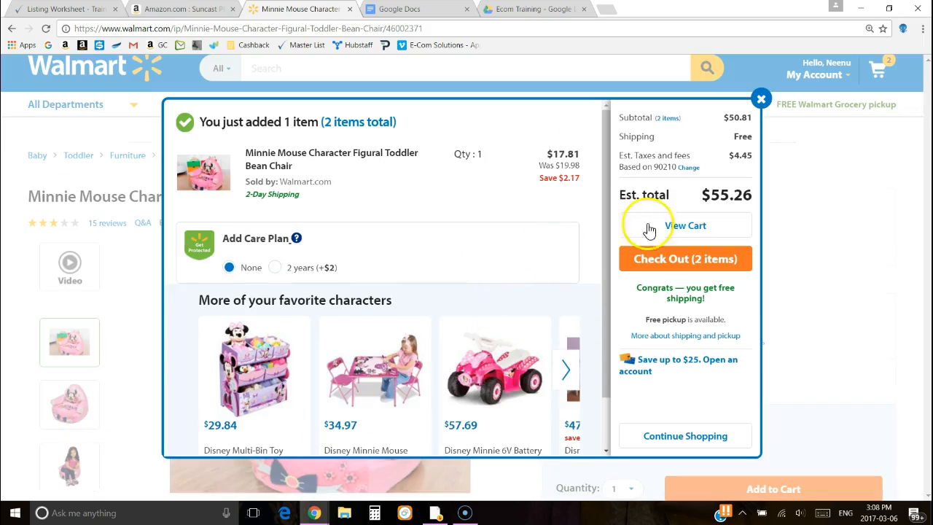
Compare the bean chair's price with the subtotal and item count in the cart summary
drag(701, 141, 749, 118)
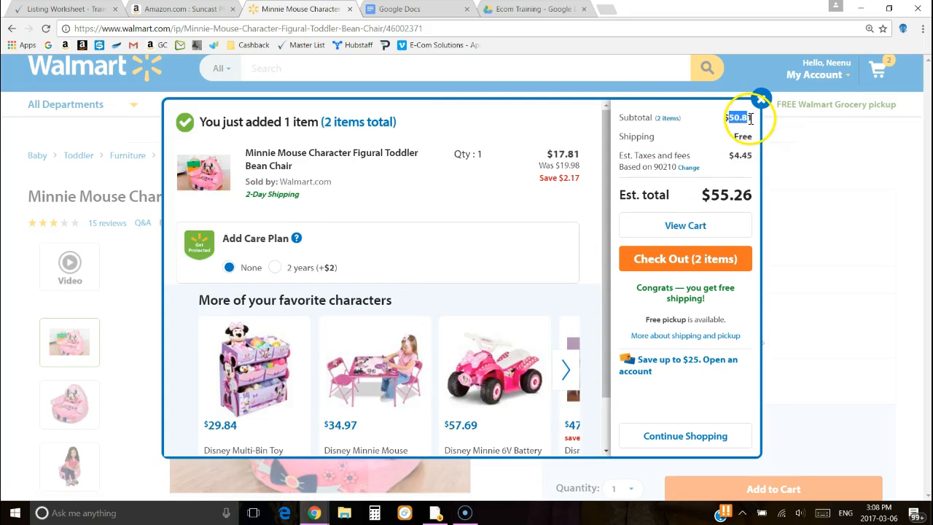
drag(553, 153, 580, 154)
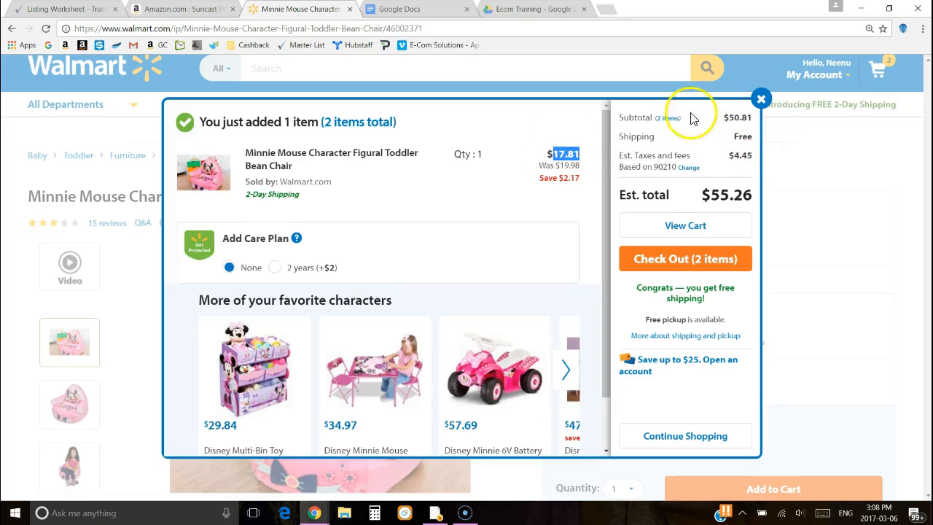
drag(682, 119, 654, 118)
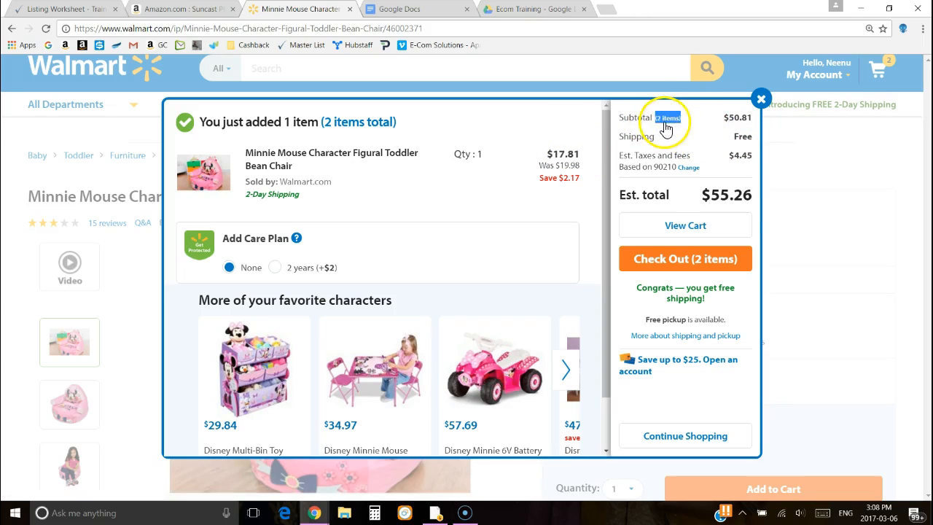
Open the full Walmart cart and remove the Evenflo Top of the Stairs Extra-Tall Gate
click(666, 126)
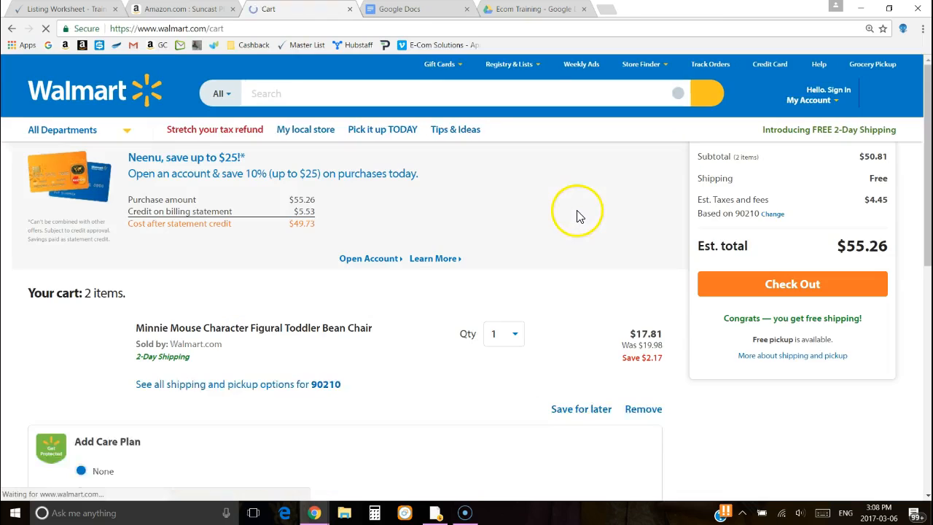
scroll(927, 146, down, 1)
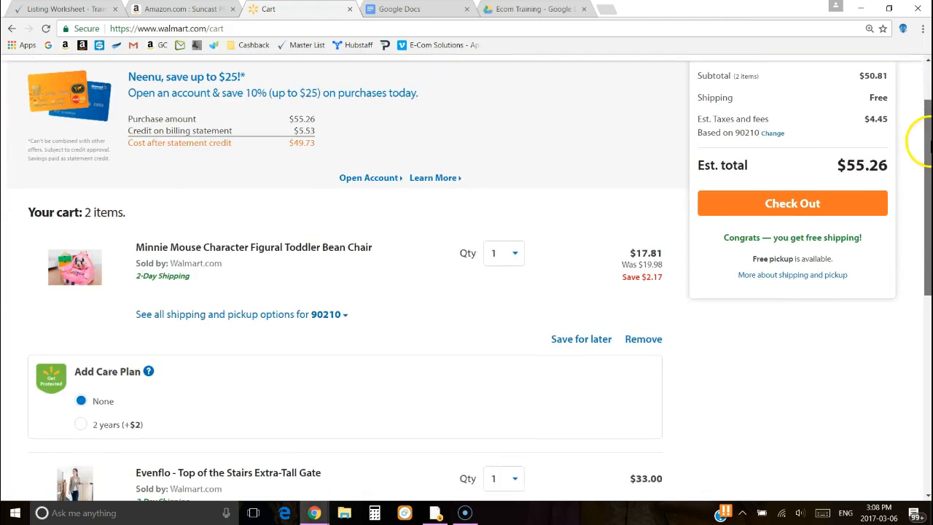
scroll(926, 191, down, 2)
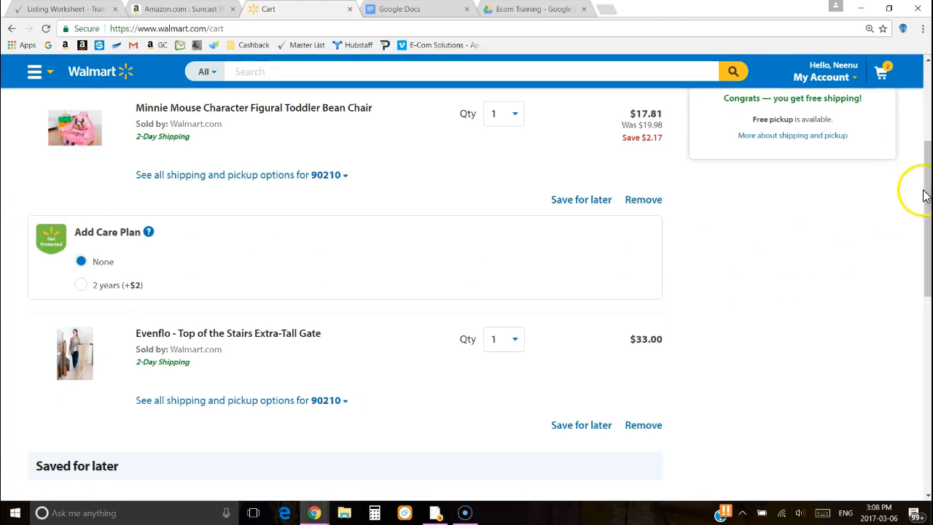
click(643, 425)
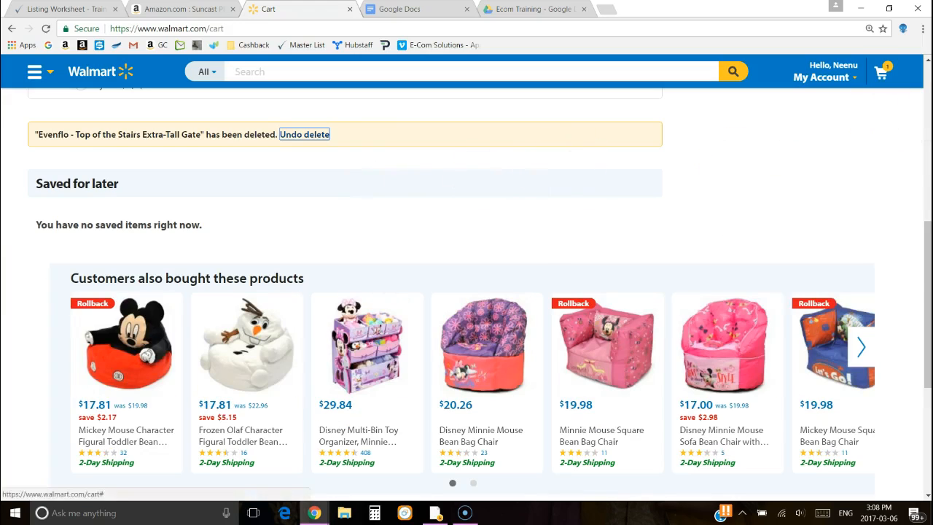
Check the Walmart cart summary's single-item subtotal and shipping charge for the Minnie Mouse bean chair
scroll(926, 256, up, 4)
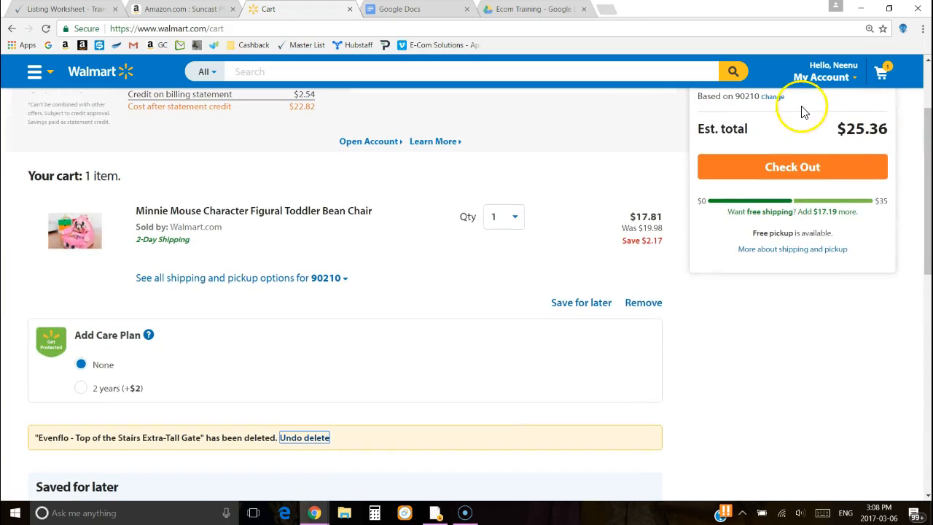
scroll(901, 128, up, 2)
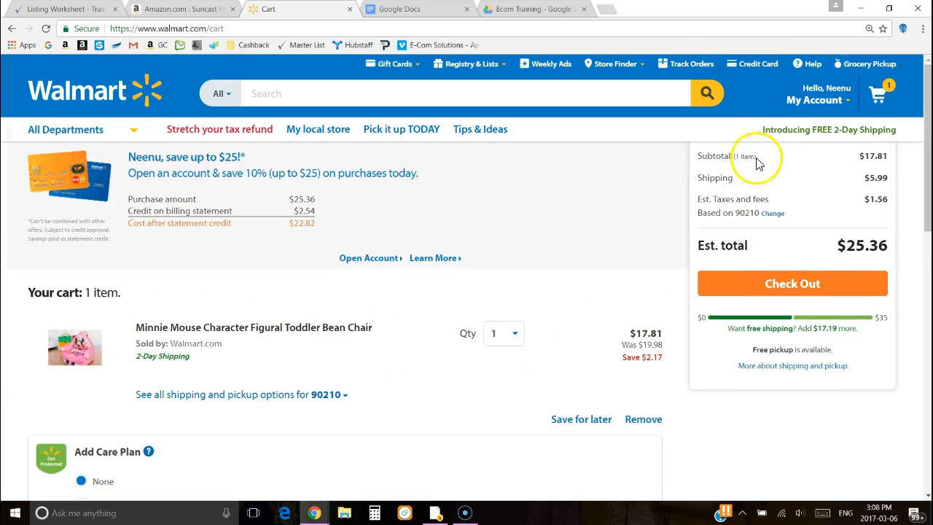
drag(740, 155, 758, 161)
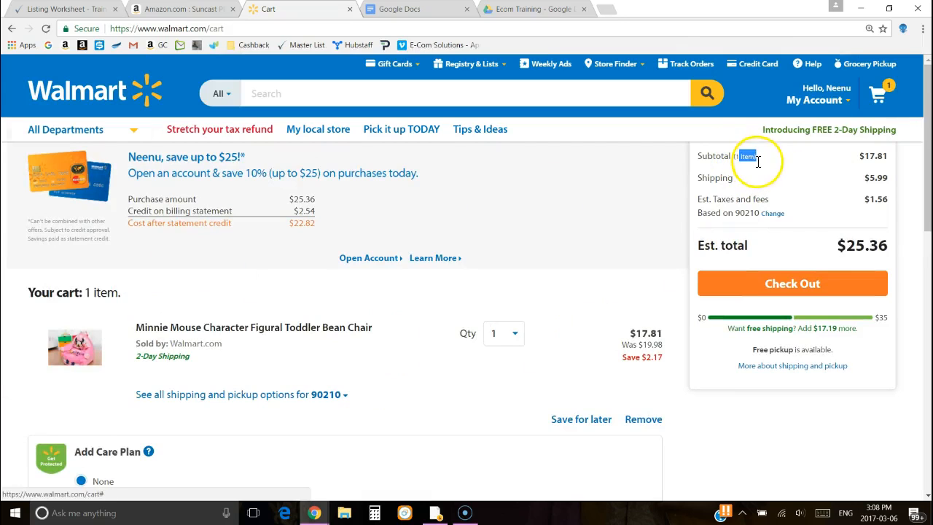
click(868, 181)
drag(883, 179, 694, 197)
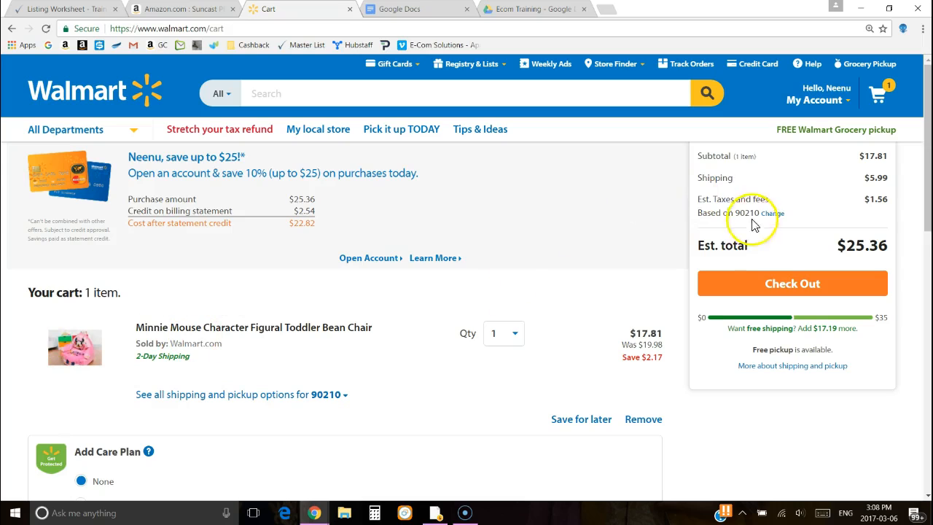
drag(695, 178, 846, 172)
double_click(873, 176)
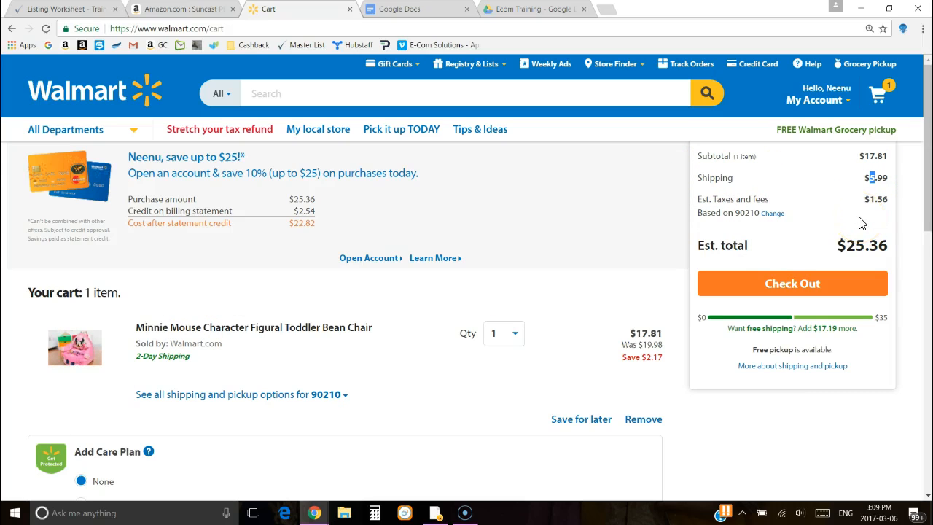
drag(859, 159, 888, 177)
In the listing worksheet, enter 17.81 as row 4's Source Price and 5.99 as its Shipping Fee
click(65, 10)
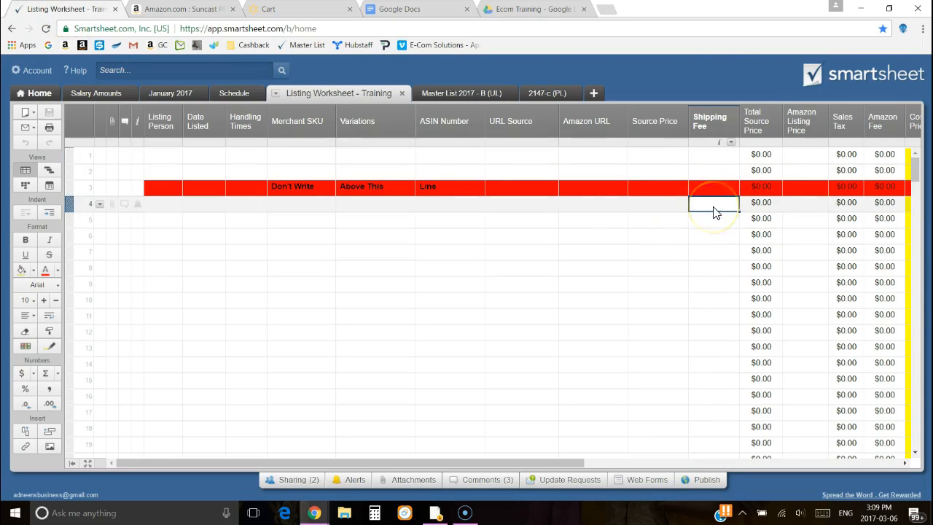
click(640, 211)
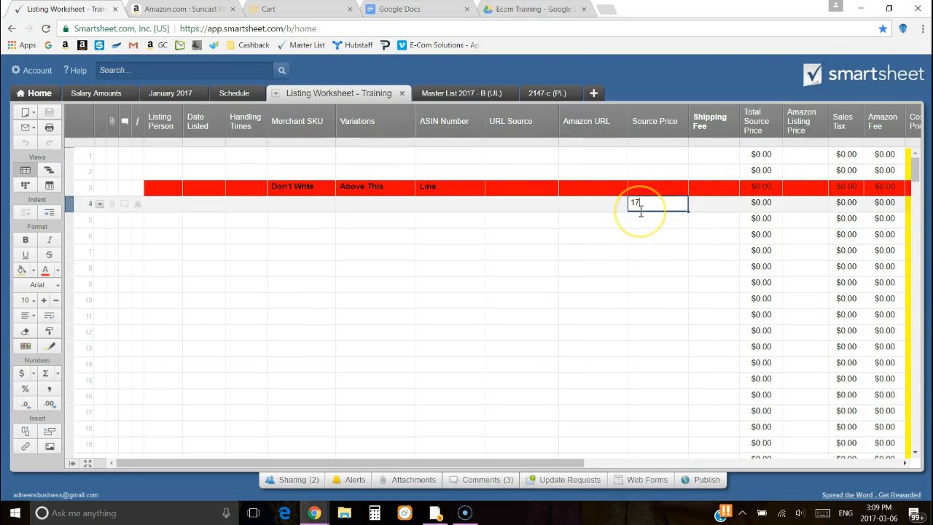
text(17.81)
key(Tab)
text(5.99)
key(Tab)
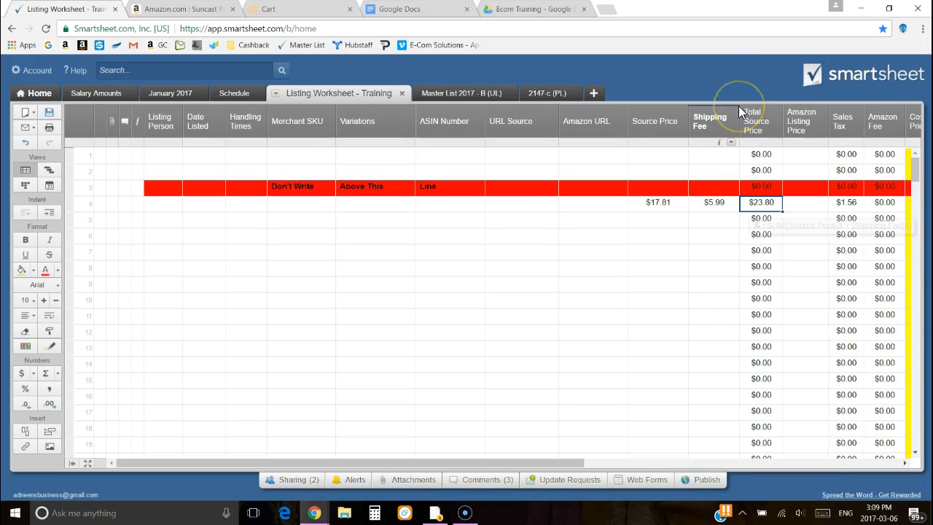
Inspect the formulas behind row 4's Total Source Price and Cost Price cells
click(776, 207)
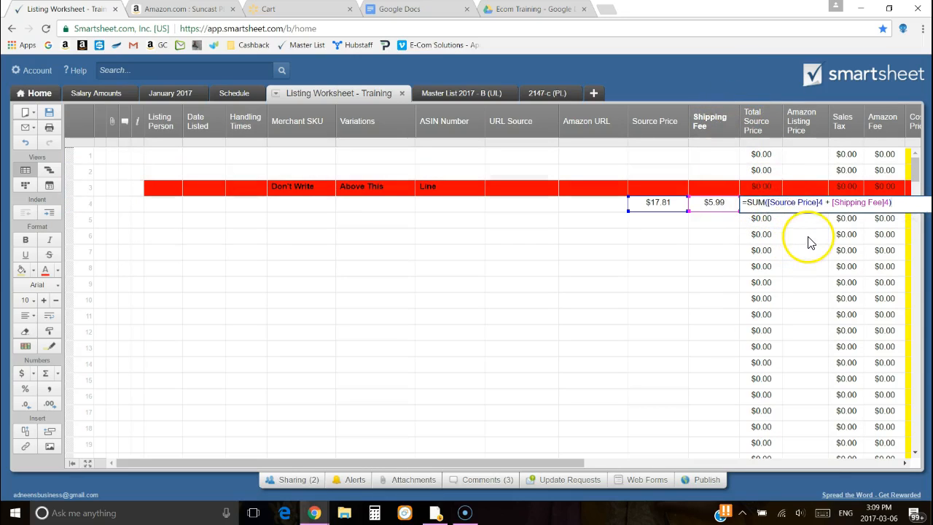
key(Down)
click(774, 203)
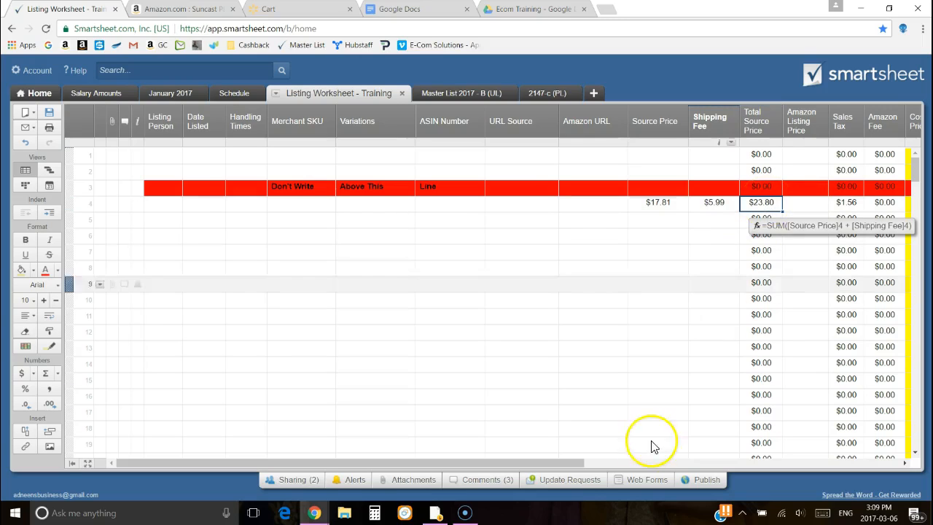
drag(567, 464, 653, 445)
click(667, 204)
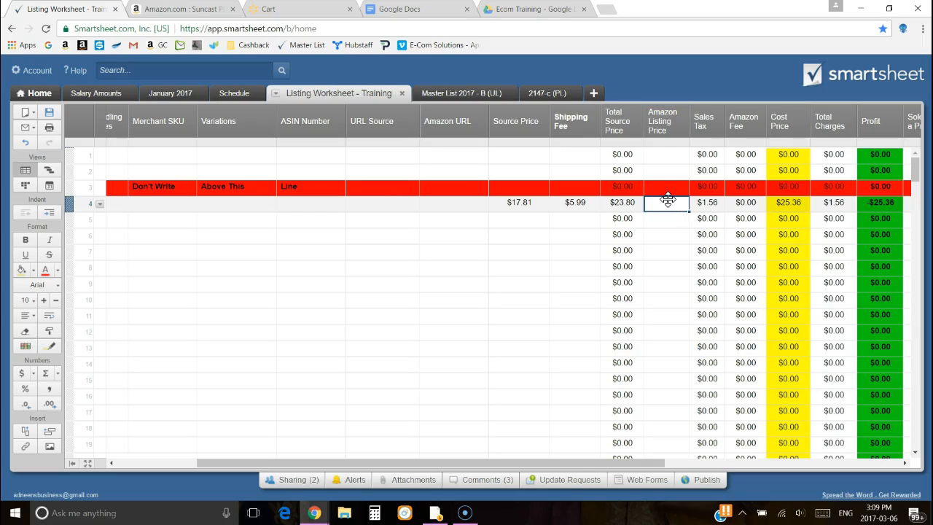
click(788, 202)
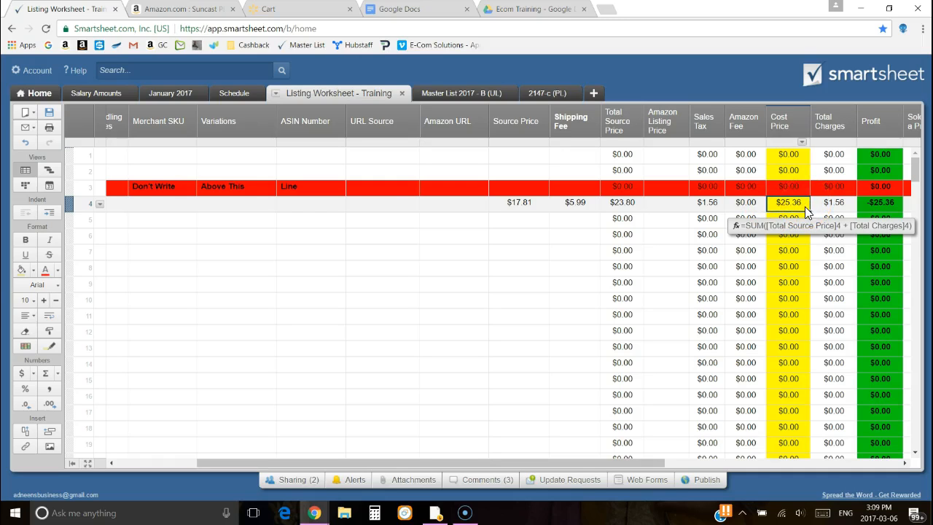
Try out a listing price in row 4's Amazon Listing Price cell and clear it again
click(663, 207)
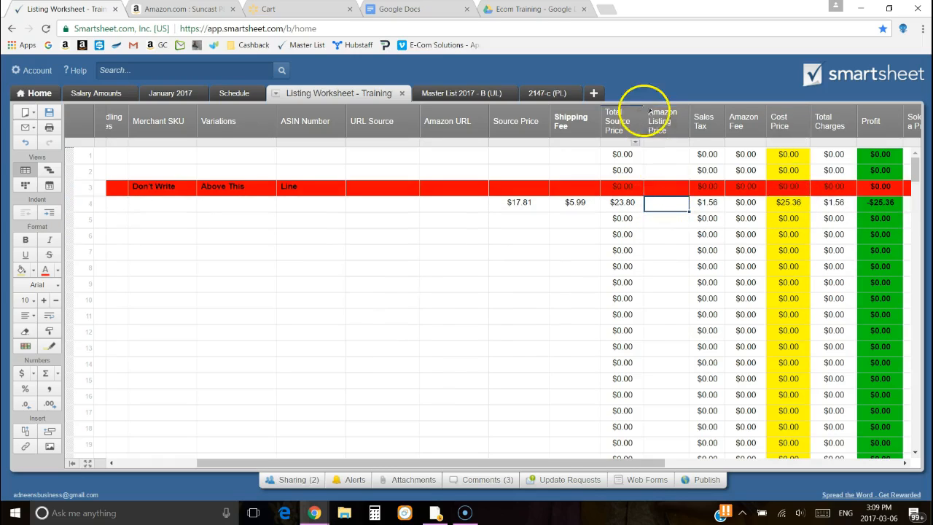
click(664, 223)
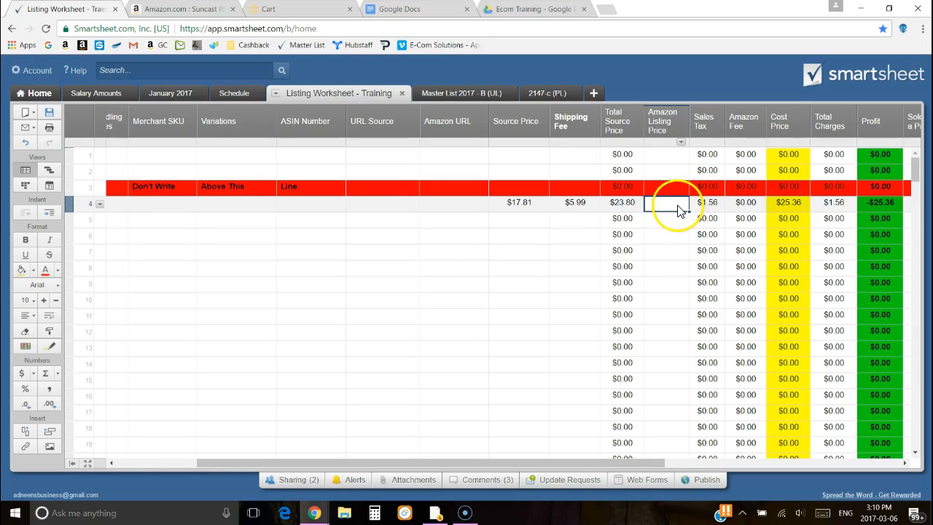
click(671, 205)
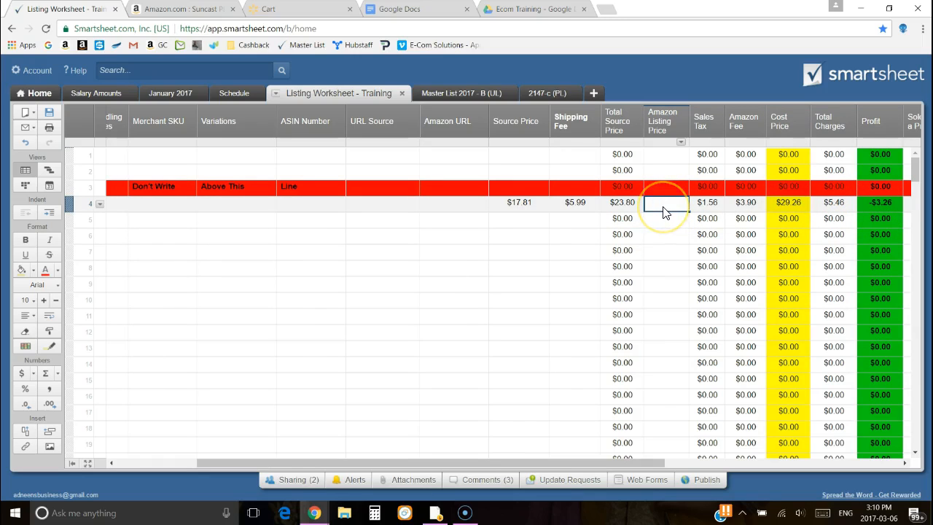
click(670, 250)
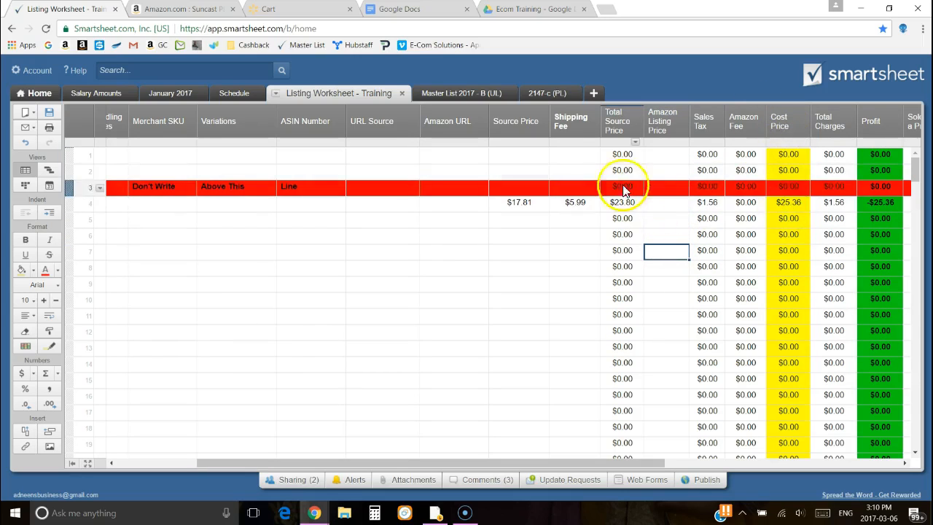
Examine how row 4's Total Source Price, Sales Tax, Cost Price and Profit cells relate to the Amazon Listing Price
click(622, 208)
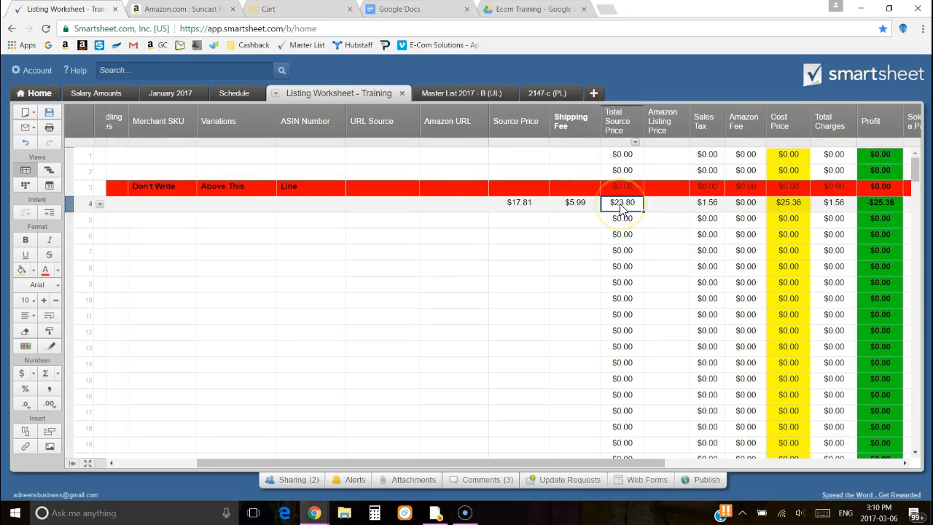
click(716, 207)
click(789, 208)
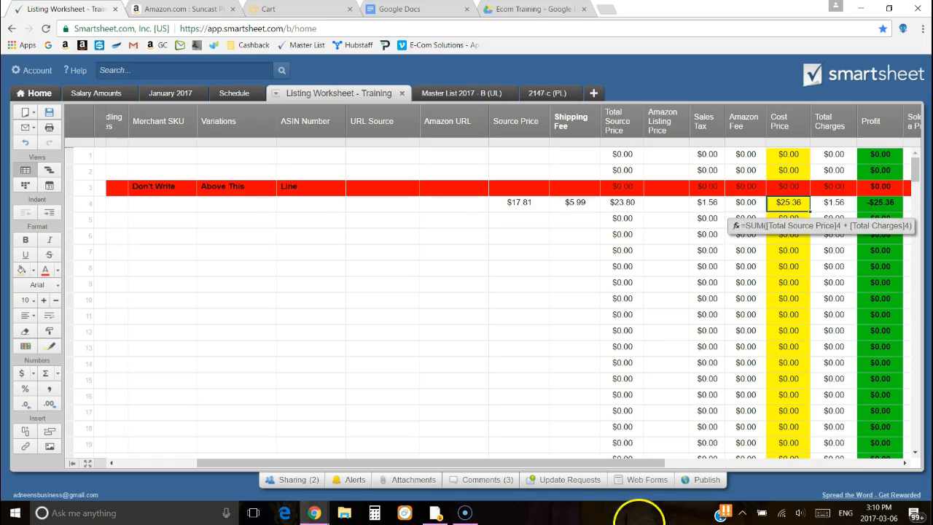
drag(659, 466, 706, 446)
drag(373, 462, 456, 462)
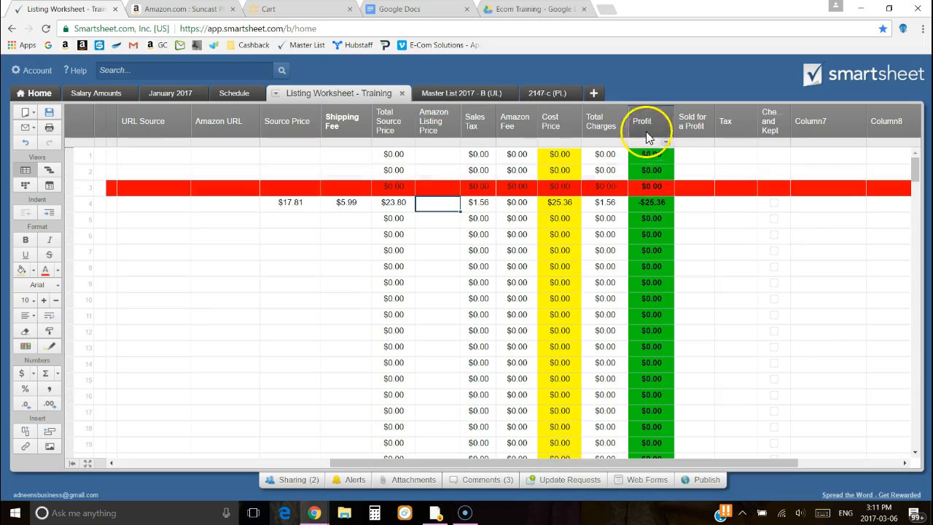
click(662, 206)
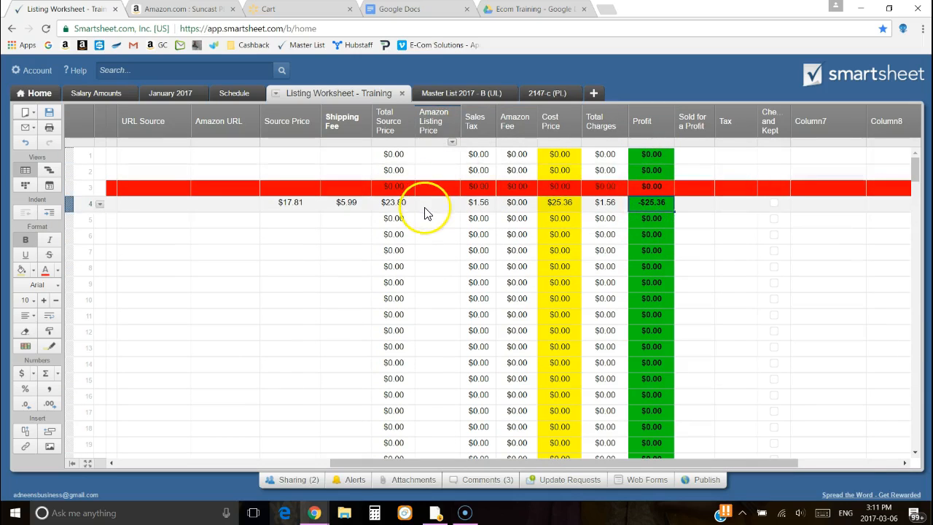
click(438, 201)
click(651, 206)
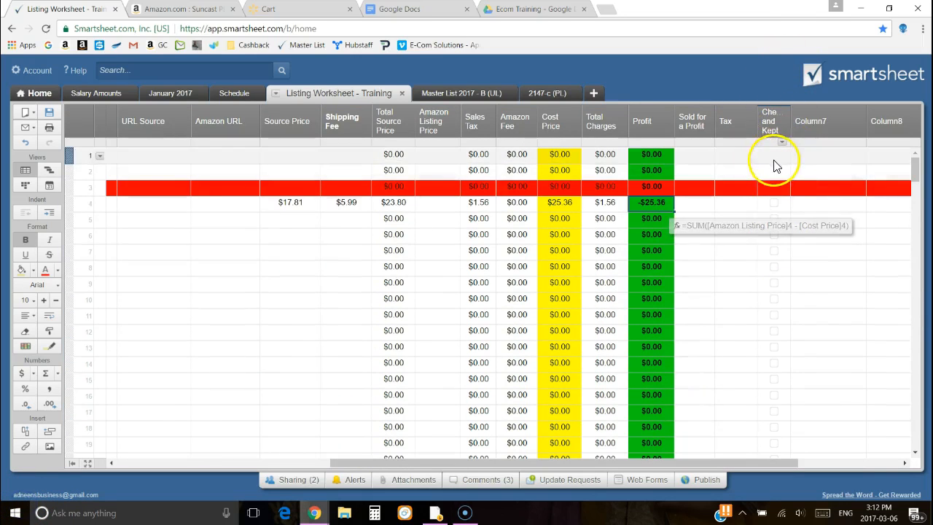
Look over the Tax column and the neighbouring checkbox column for checked and kept listings
click(741, 158)
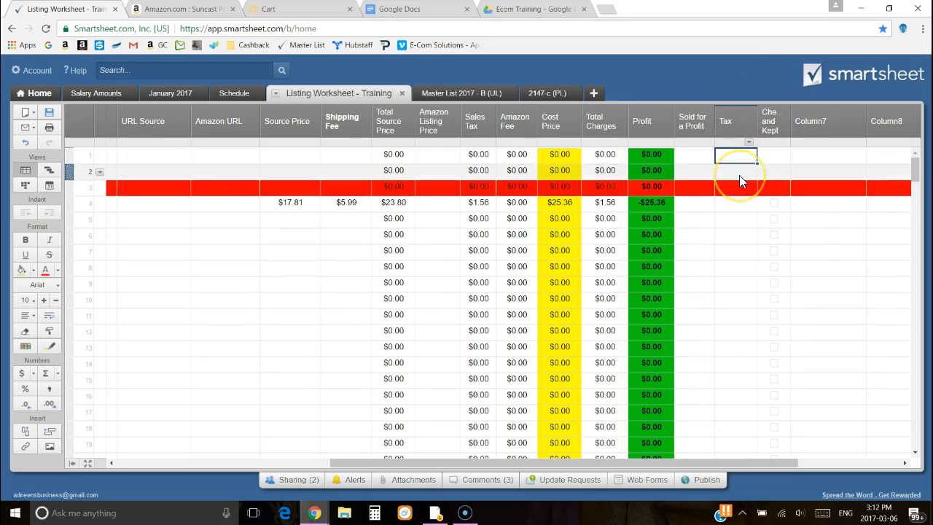
click(746, 207)
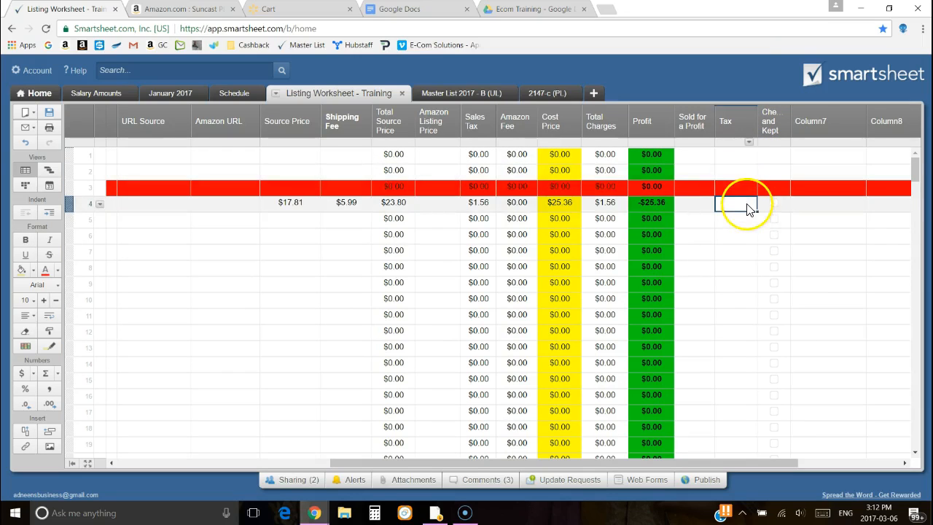
click(773, 130)
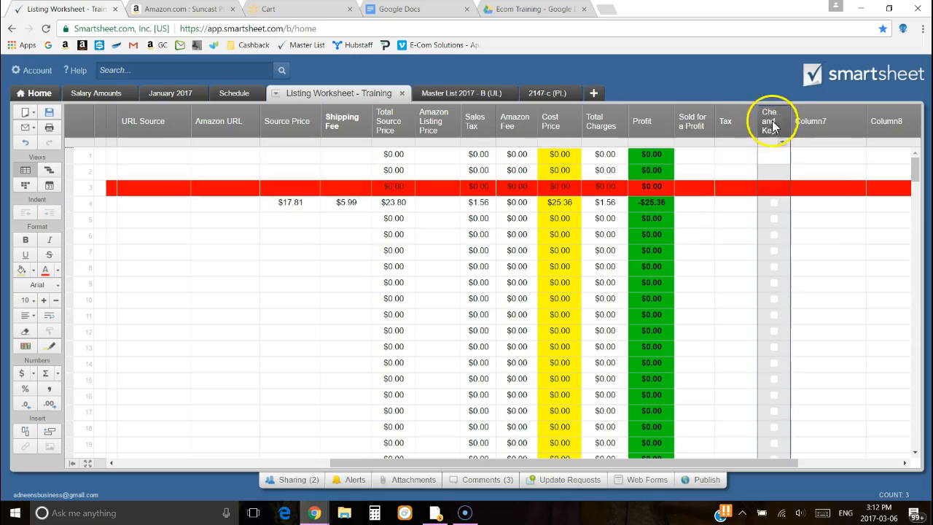
click(838, 234)
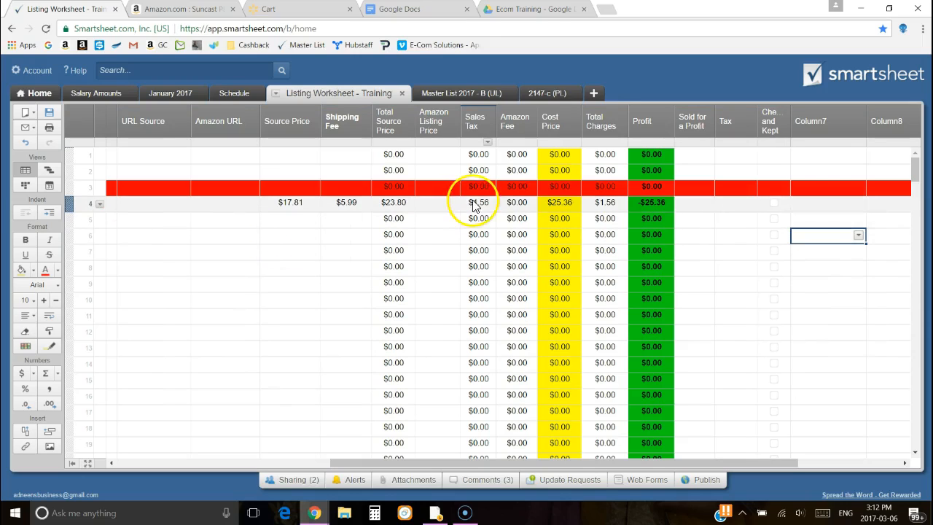
Tick row 4's checkbox in the column before Column7 and clear it again
click(776, 204)
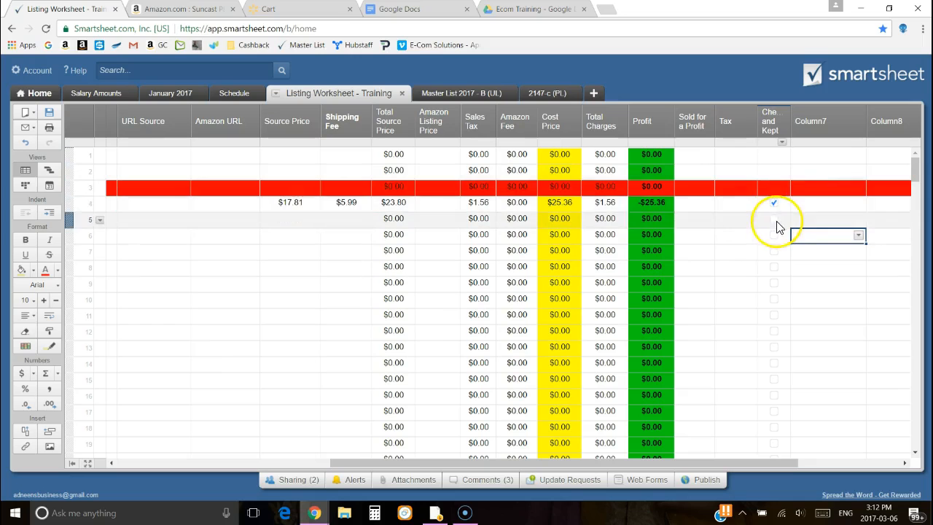
drag(651, 464, 712, 462)
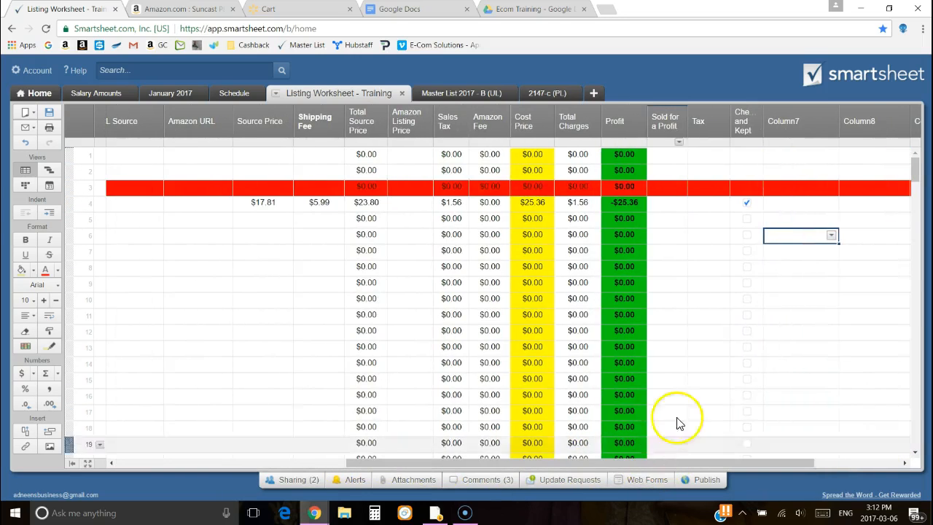
click(745, 202)
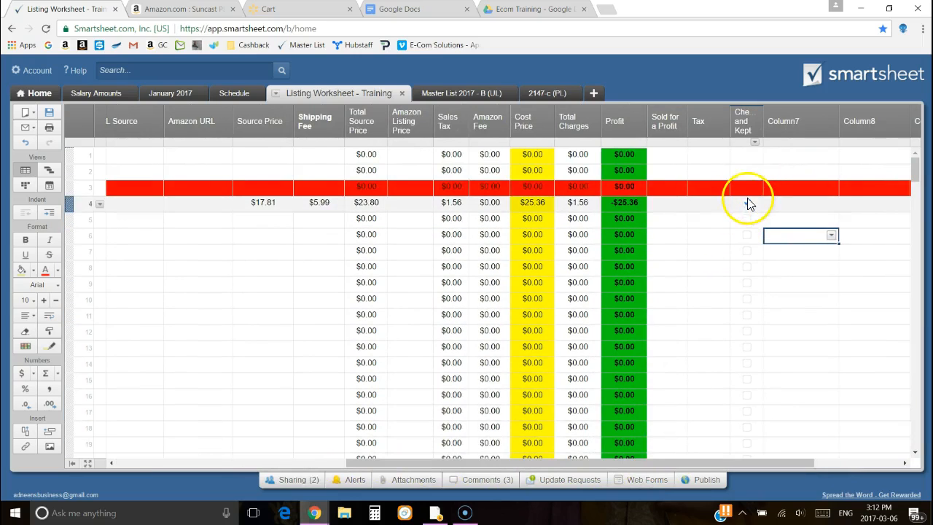
click(832, 237)
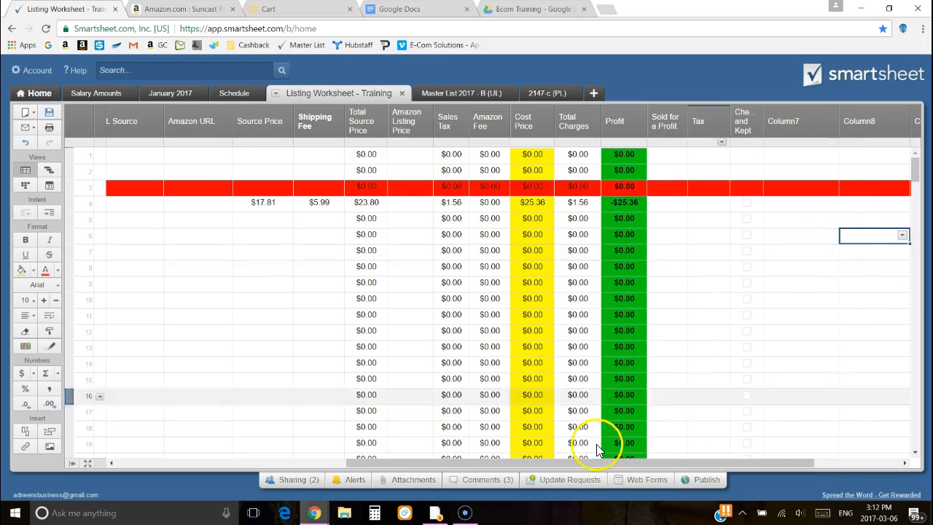
Open the comments window for row 4
drag(612, 465, 351, 468)
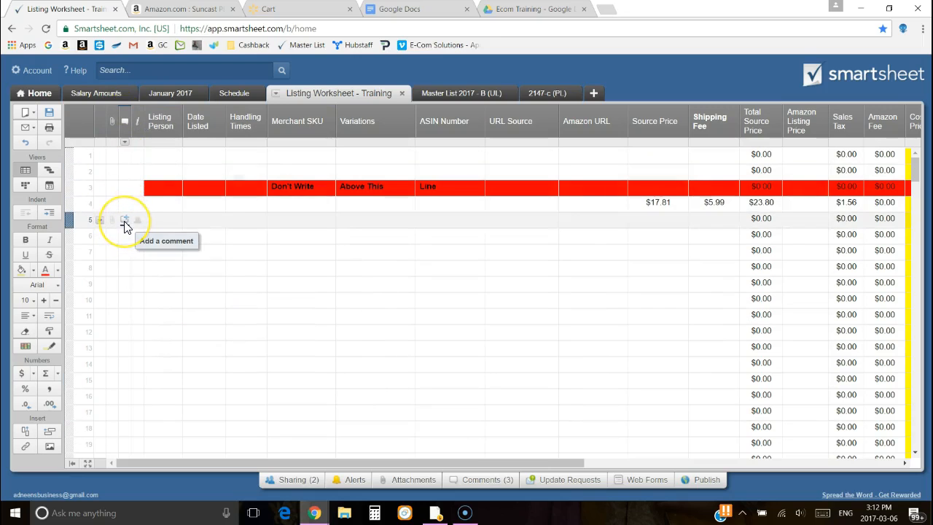
click(123, 202)
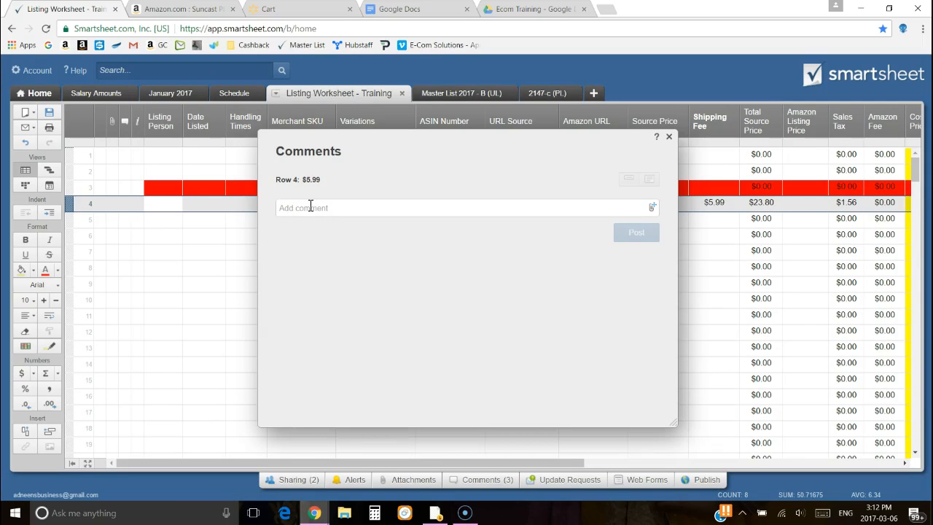
text(too p)
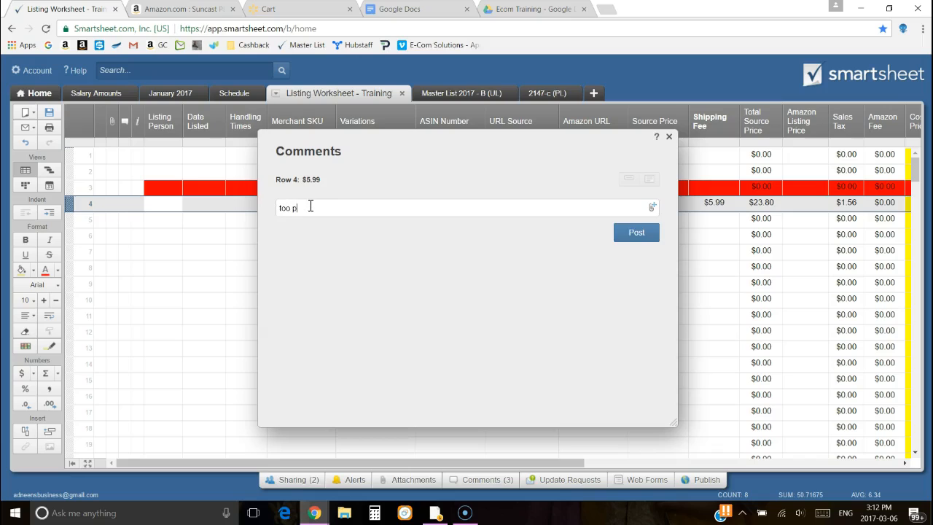
key(BackSpace)
key(BackSpace)
key(BackSpace)
key(BackSpace)
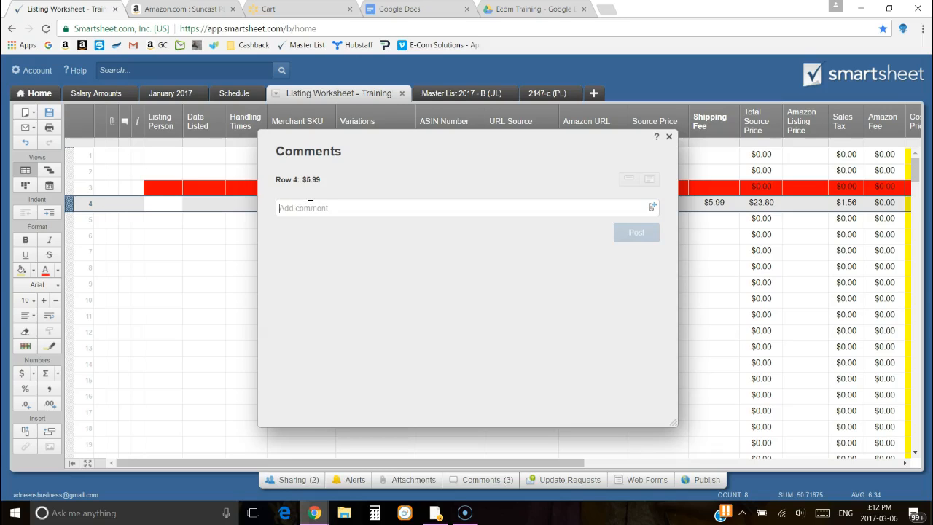
Post the comment "we are not competitive" on row 4
text(we are n)
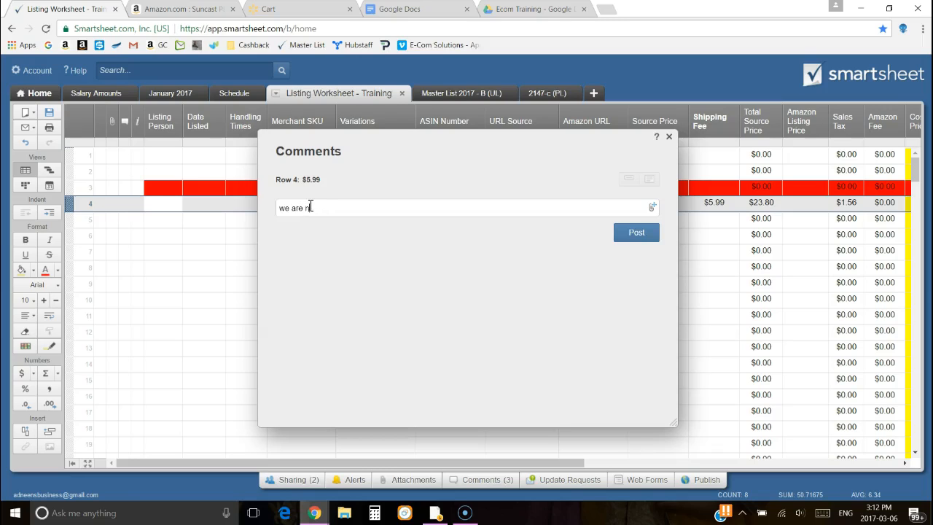
text(ot competitive)
click(629, 232)
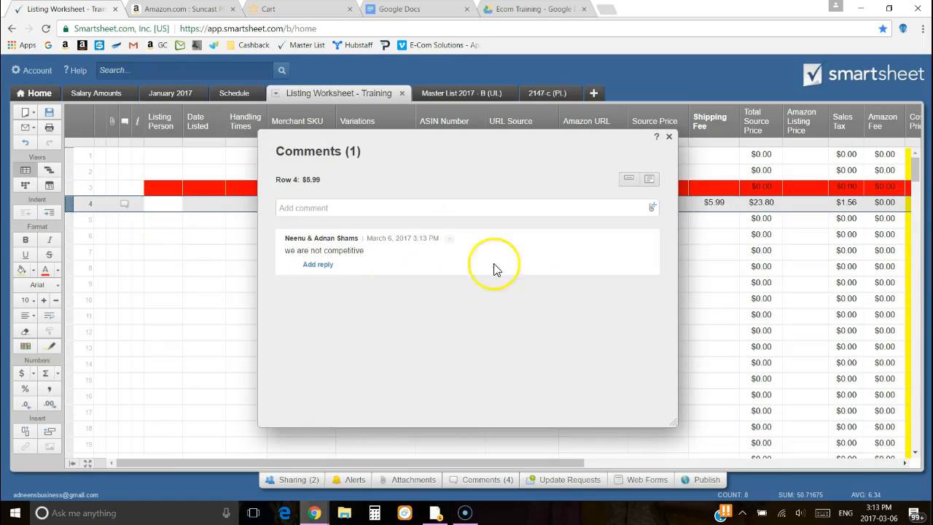
Delete the comment "we are not competitive" from row 4 and dismiss the PureVPN update notification
click(449, 238)
click(458, 301)
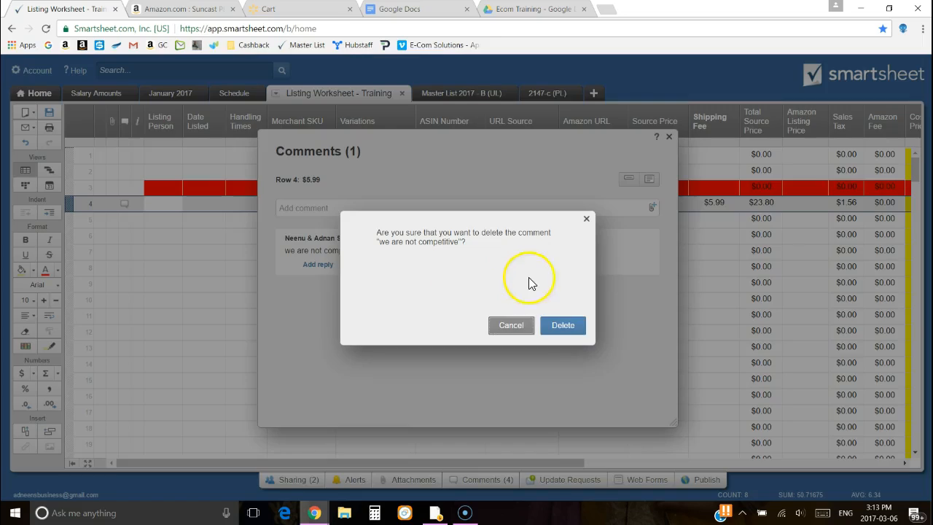
click(563, 326)
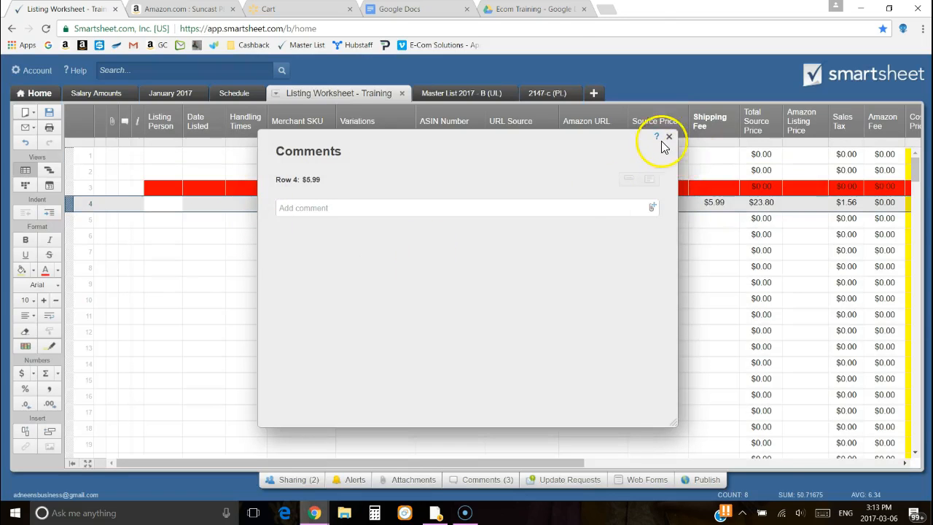
click(668, 136)
click(593, 283)
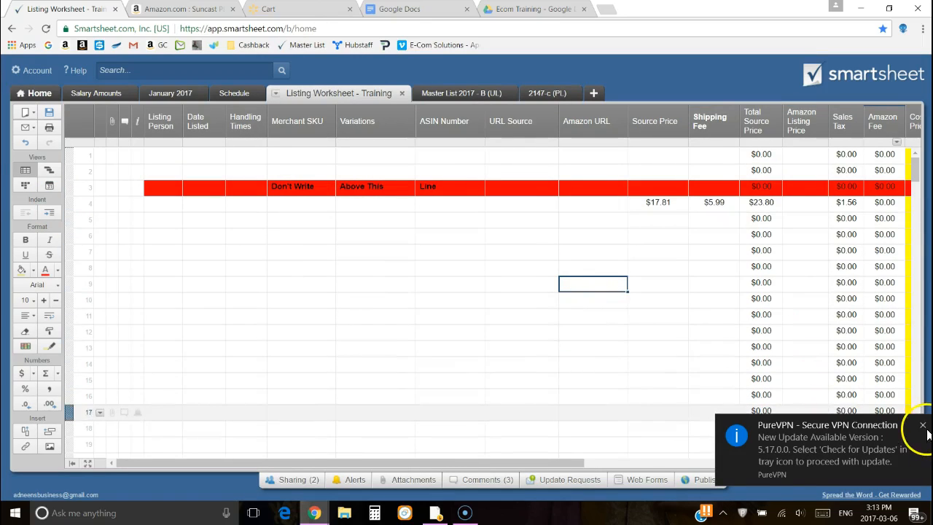
click(923, 426)
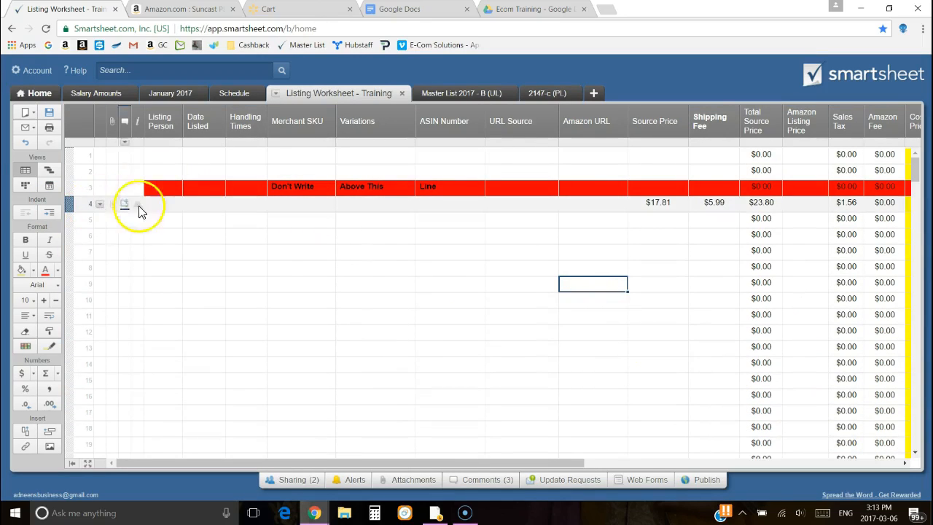
Open the comments window for row 5 and close it without posting anything
click(71, 220)
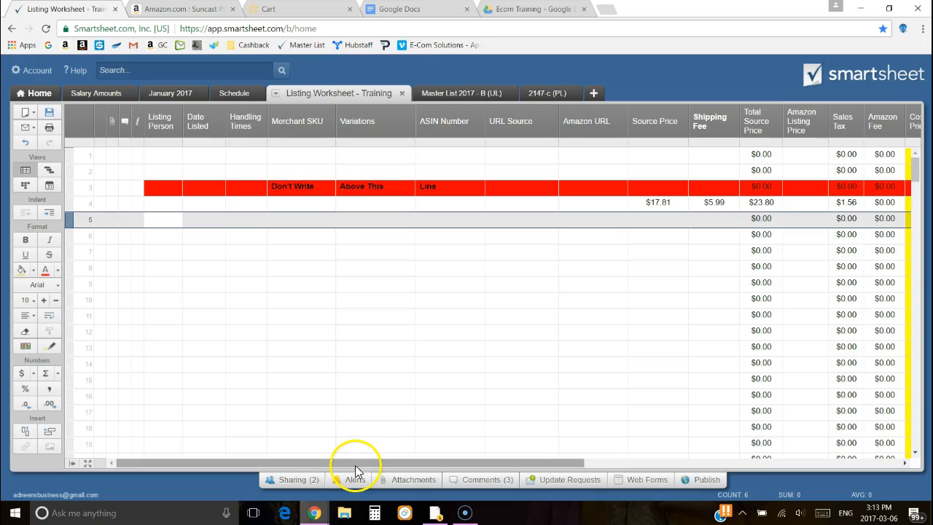
click(246, 323)
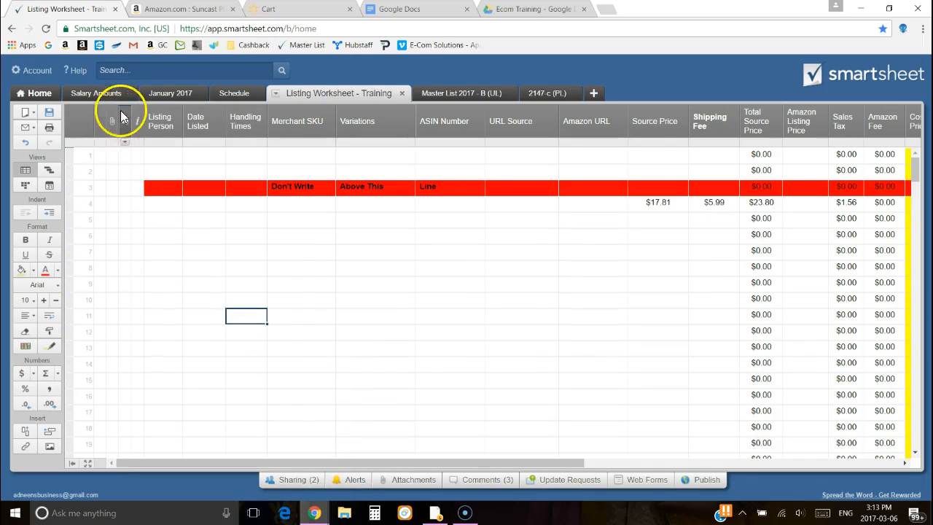
click(126, 221)
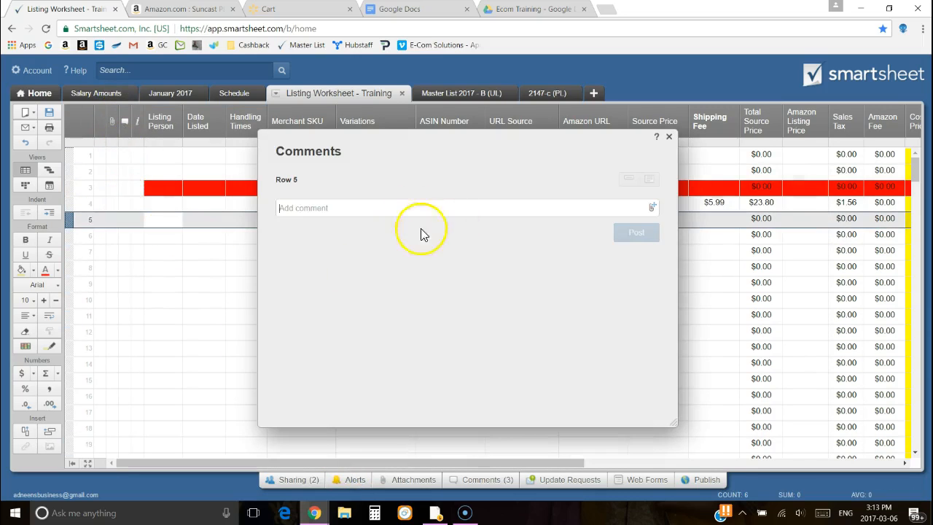
click(669, 138)
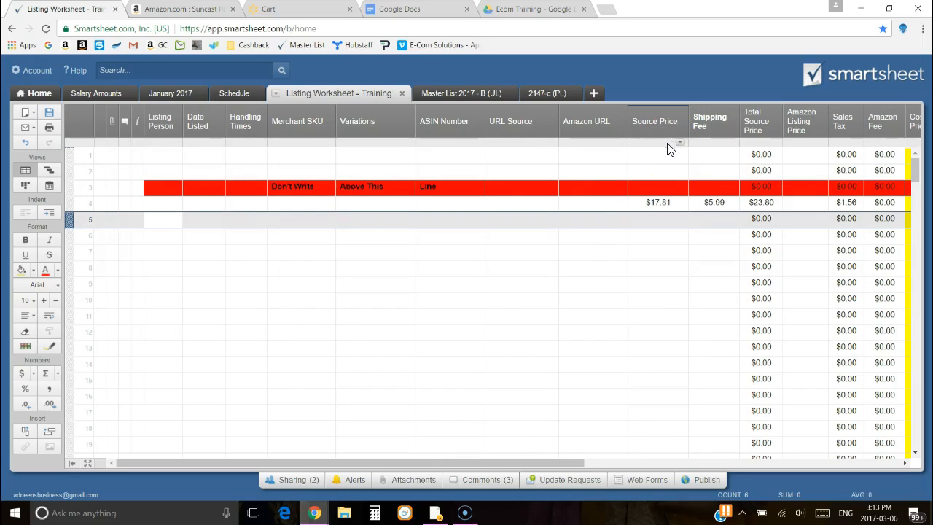
click(450, 283)
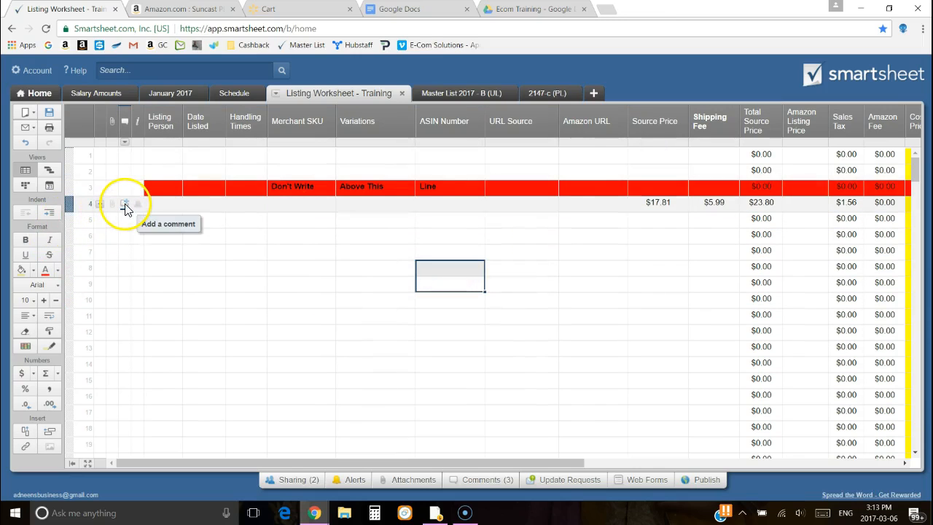
Post the comment "fghfg" on row 4 and close its comments window
click(125, 203)
text(fghfg)
click(629, 232)
click(668, 136)
click(375, 252)
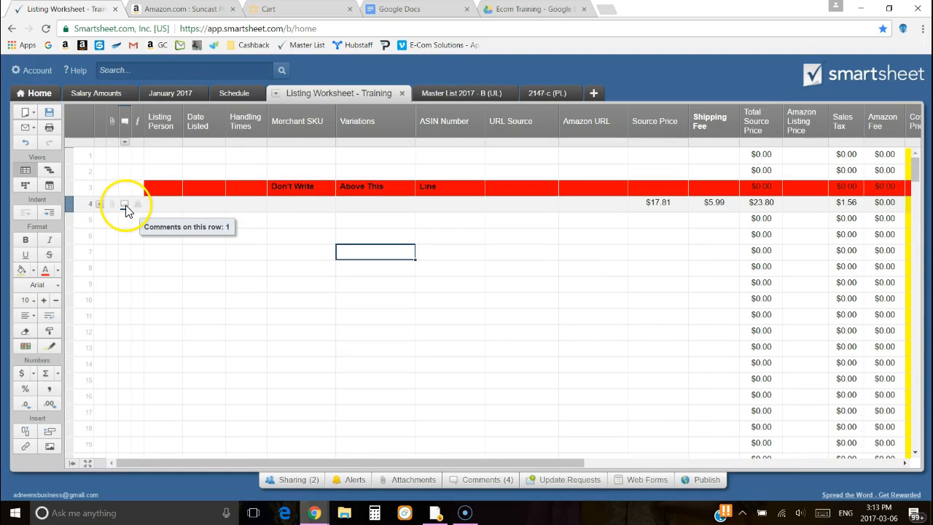
Reopen row 4's comments and bring up the entry fields for a new comment and a reply to "fghfg"
click(125, 208)
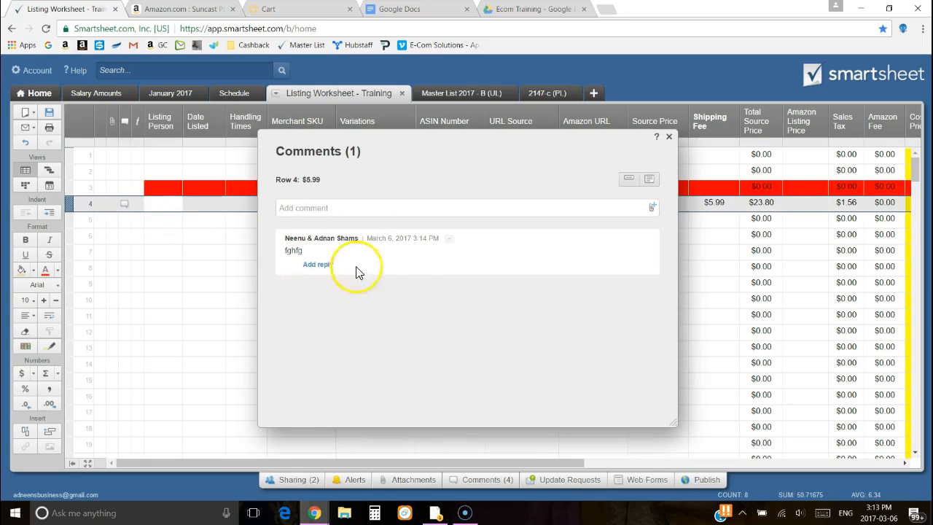
click(390, 211)
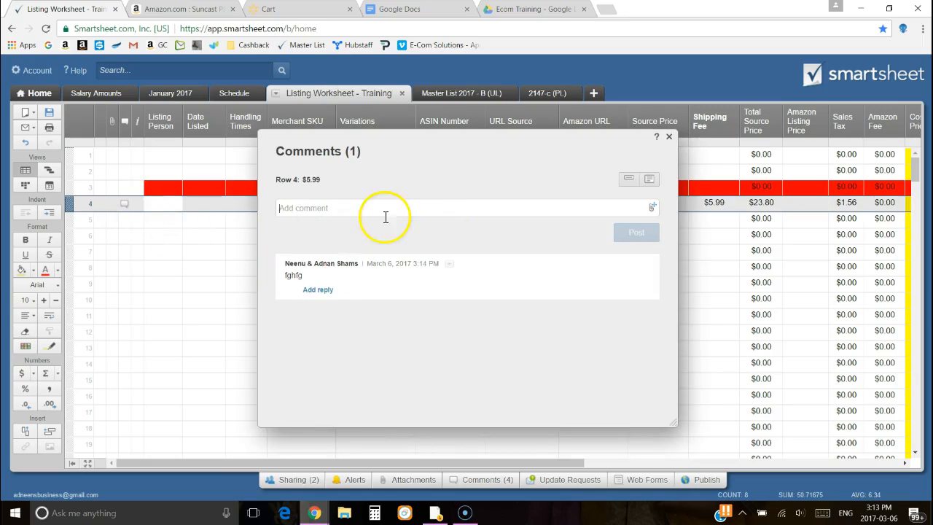
click(319, 290)
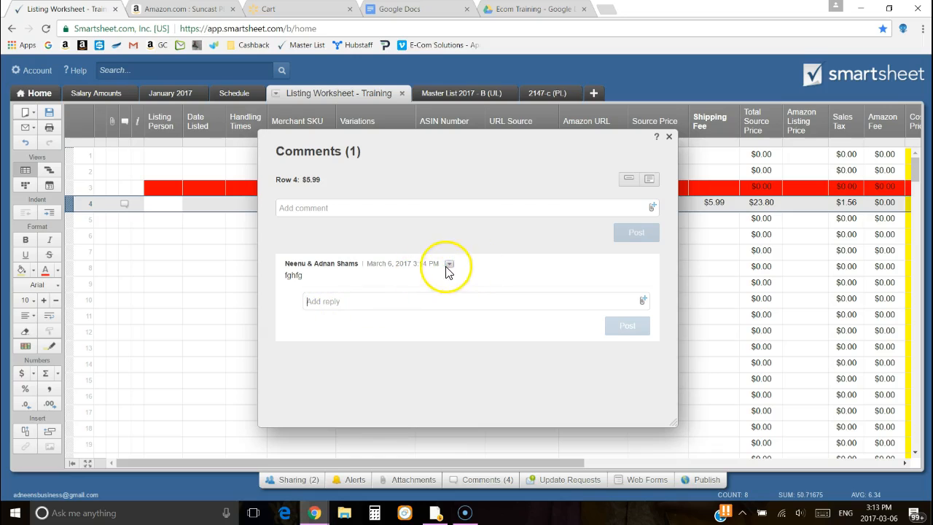
Delete the comment "fghfg" from row 4 and close the comments window
click(450, 265)
click(463, 326)
click(556, 327)
click(669, 137)
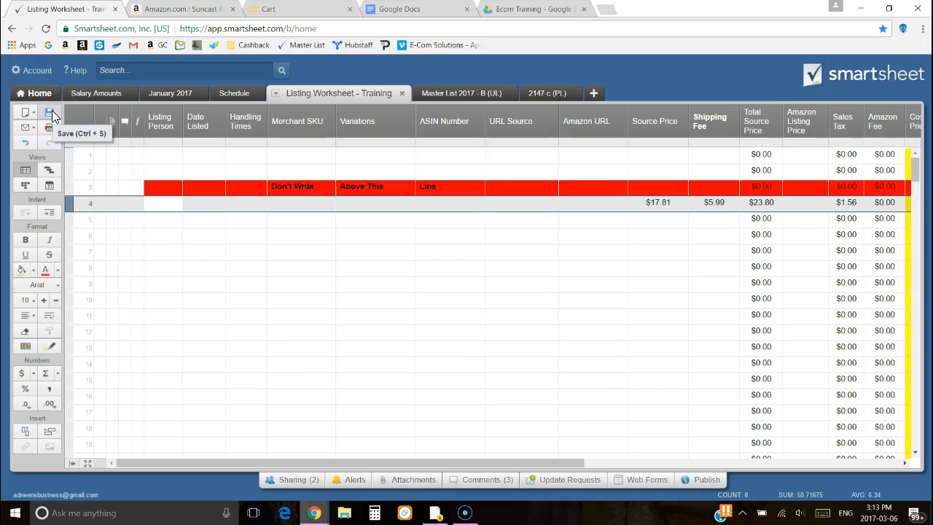
Save the changes to the Listing Worksheet - Training sheet
click(281, 252)
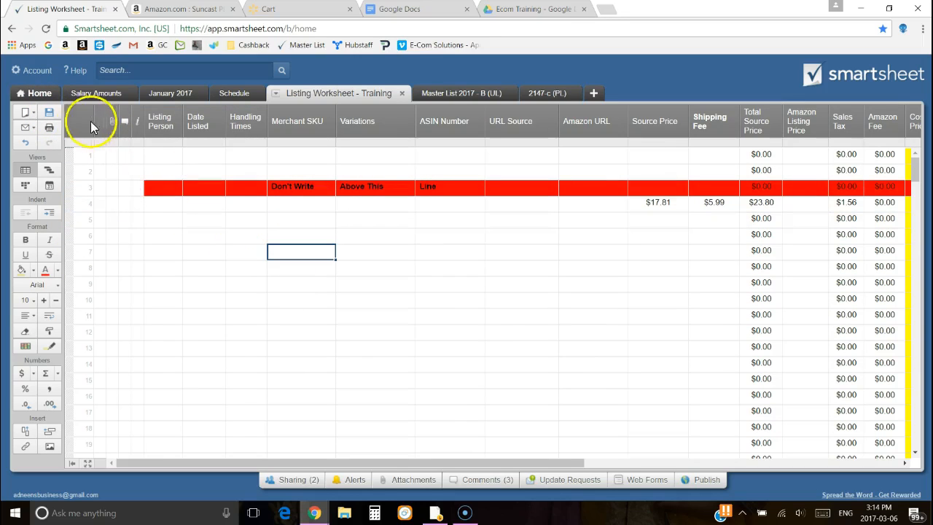
click(53, 116)
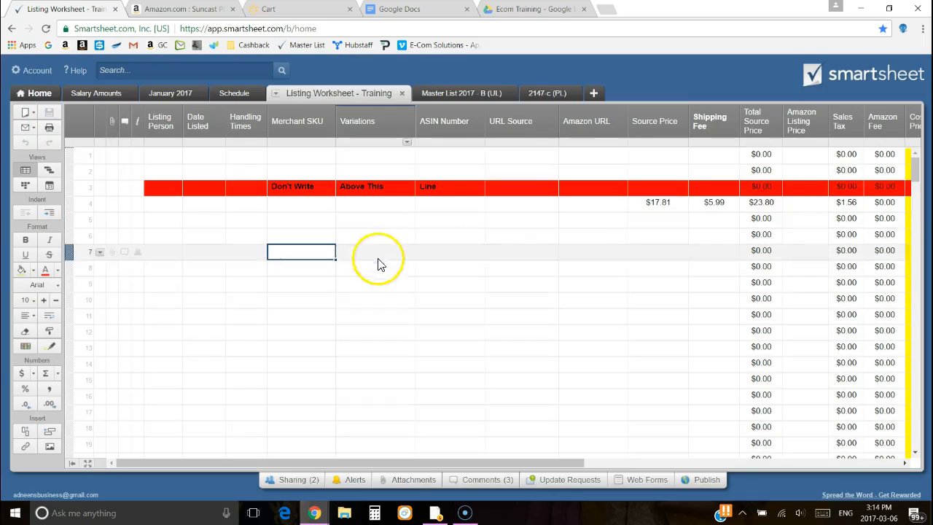
click(79, 515)
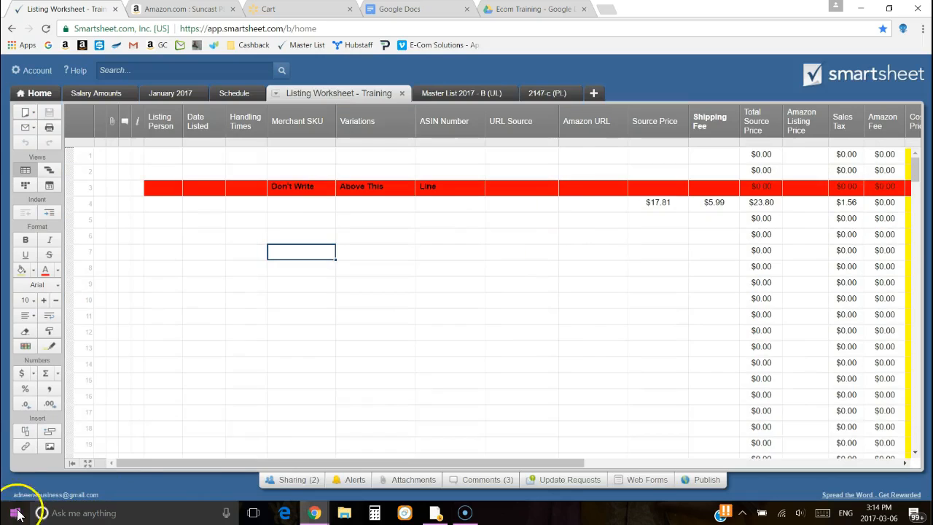